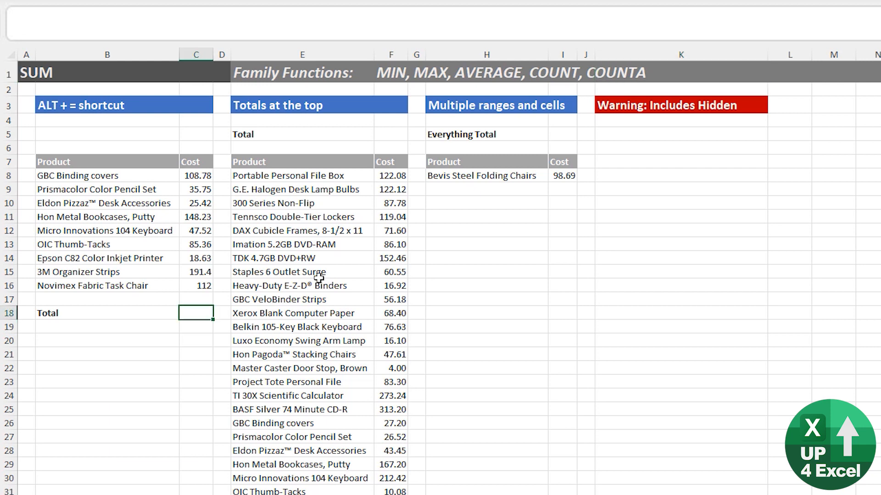
- Turn the C18 Total from =SUM(C8:C17) into =COUNT(C8:C17), showing 9
key("alt+equal")
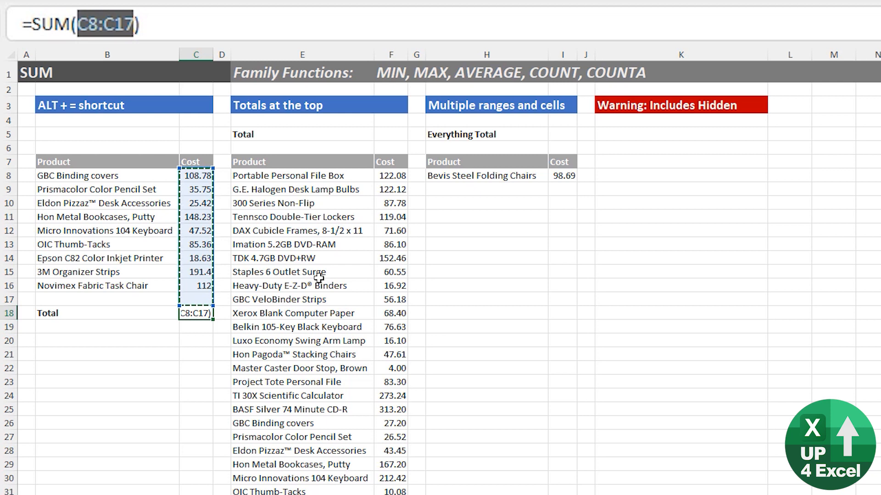
key("Return")
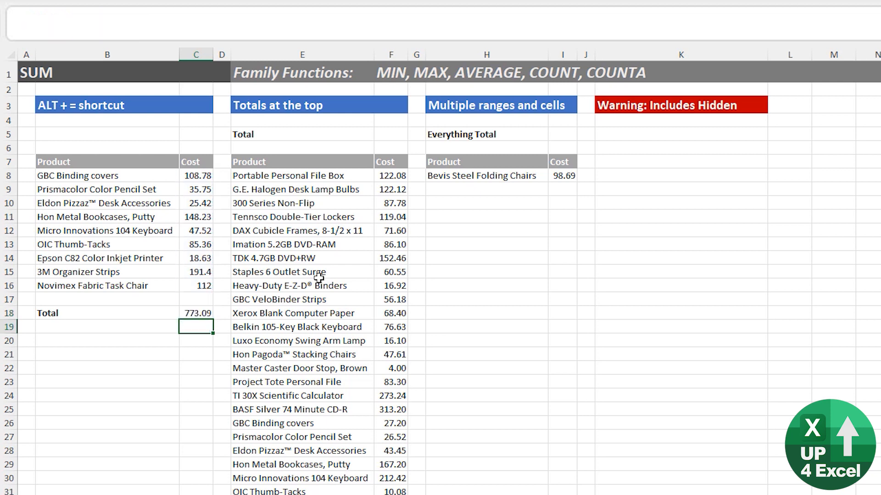
key("Up")
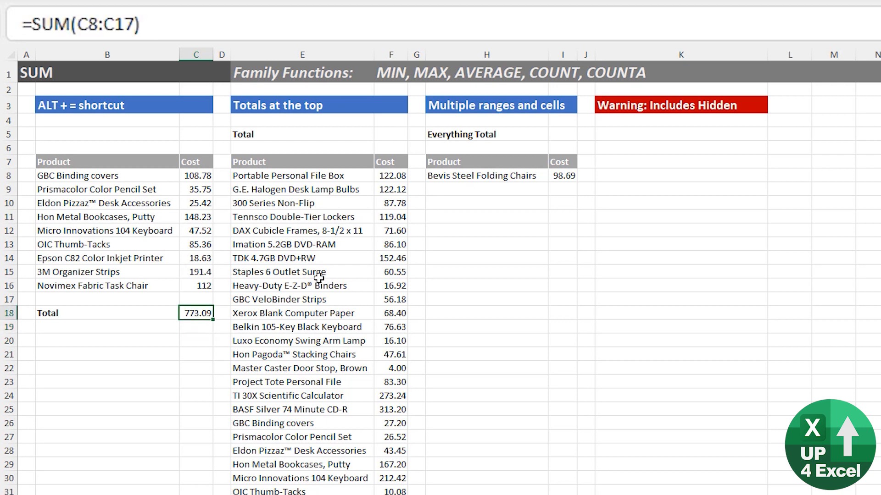
key("F2")
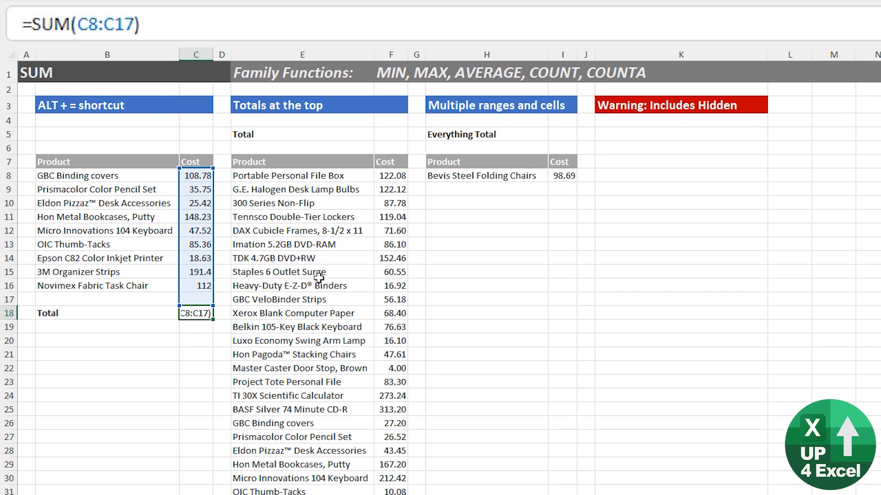
key("Right")
key("ctrl+shift+Right")
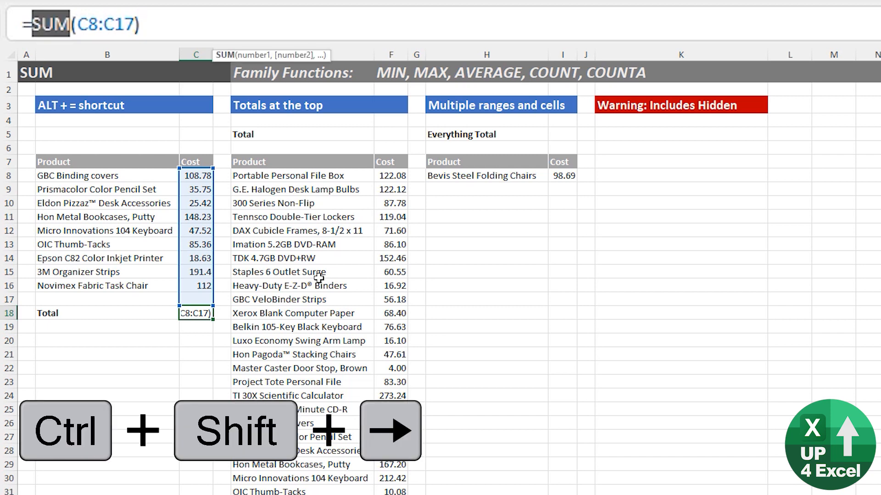
key("Delete")
type("count")
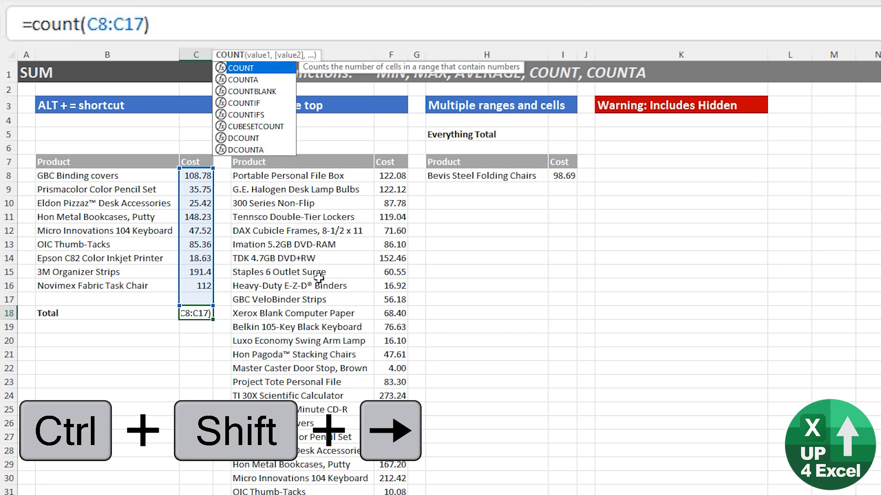
key("Return")
key("Up")
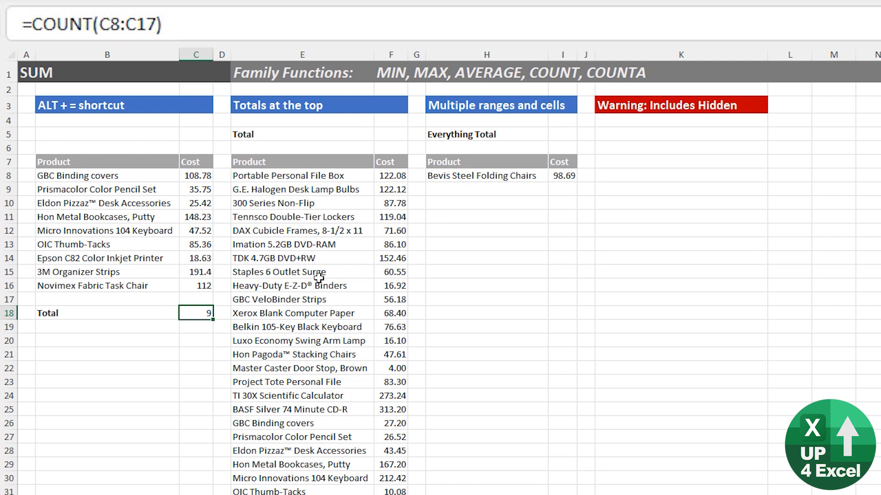
- Try a quick sum below the second Cost list, then delete that test sum
left_click(416, 121)
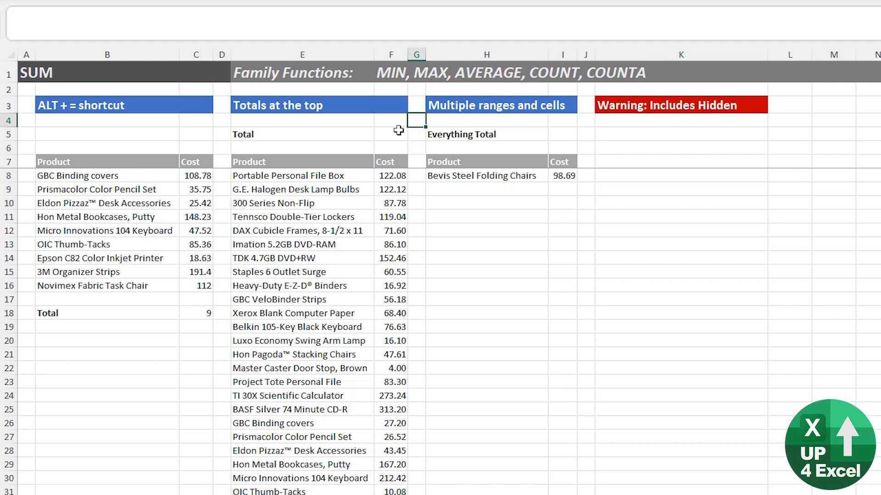
scroll(351, 181, "down", 3)
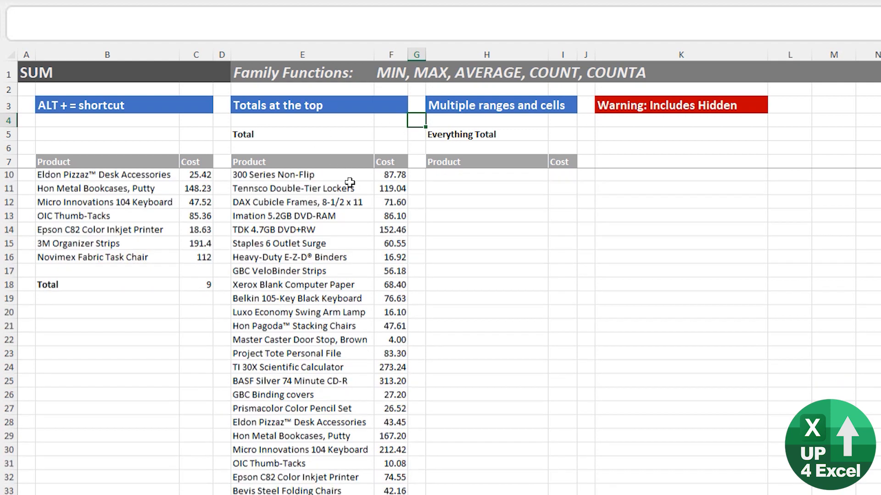
scroll(366, 279, "down", 20)
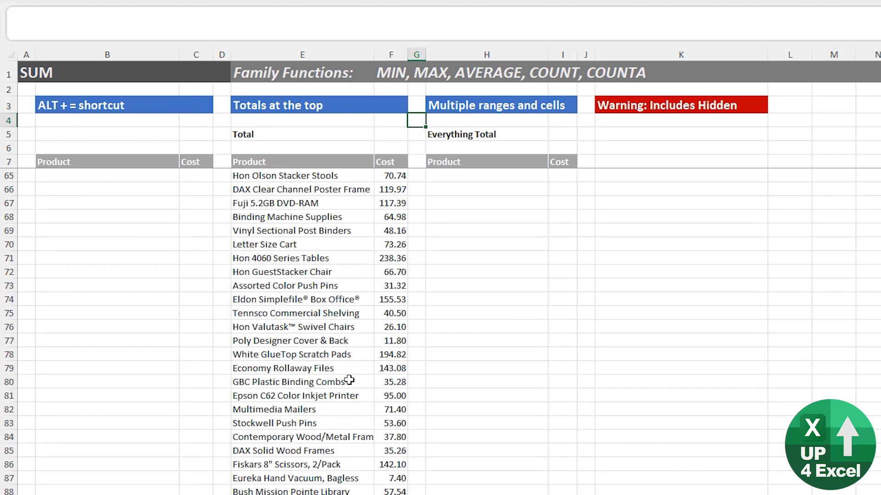
scroll(352, 391, "down", 20)
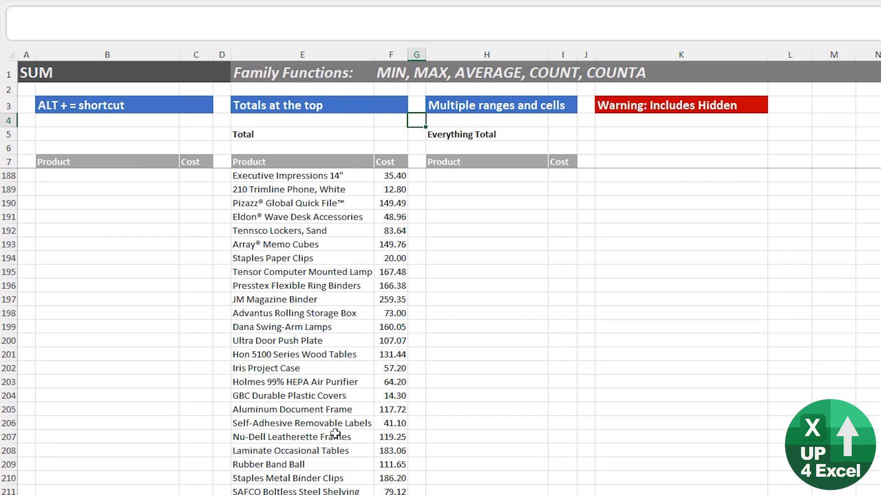
left_click(389, 395)
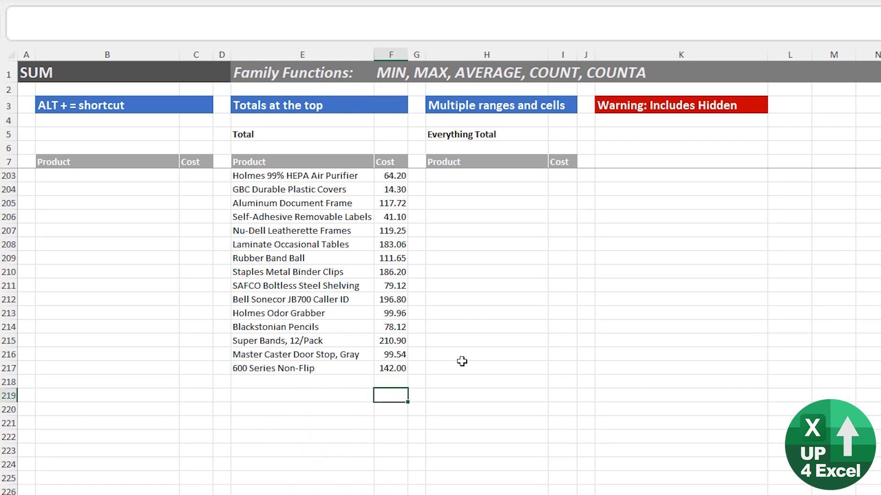
key("alt+equal")
key("Return")
key("Up")
key("Up")
key("Up")
key("Up")
key("Up")
key("Up")
key("Up")
key("Up")
key("Up")
key("Up")
key("Up")
key("Up")
key("Up")
key("Up")
key("Up")
key("Up")
key("Up")
key("Up")
key("Up")
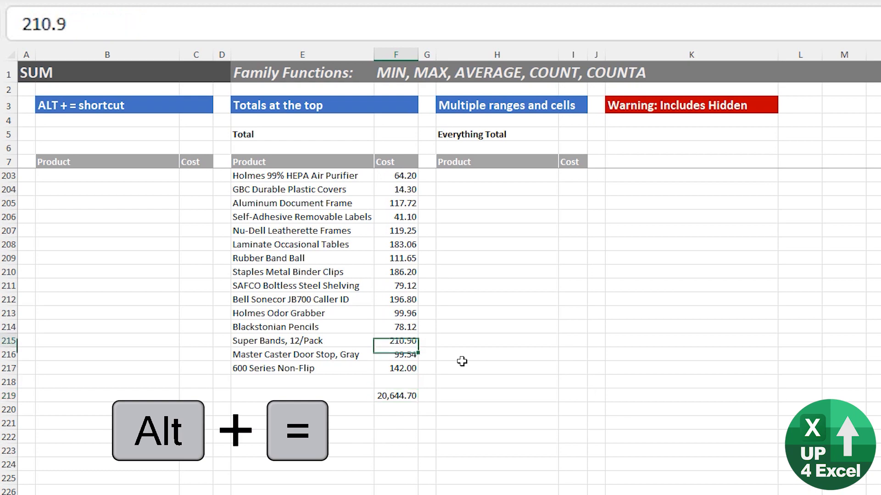
key("Up")
key("Up")
key("Up")
key("Up")
key("Up")
key("Up")
key("Up")
key("Up")
key("Up")
key("Up")
key("Up")
key("Up")
key("Up")
key("Up")
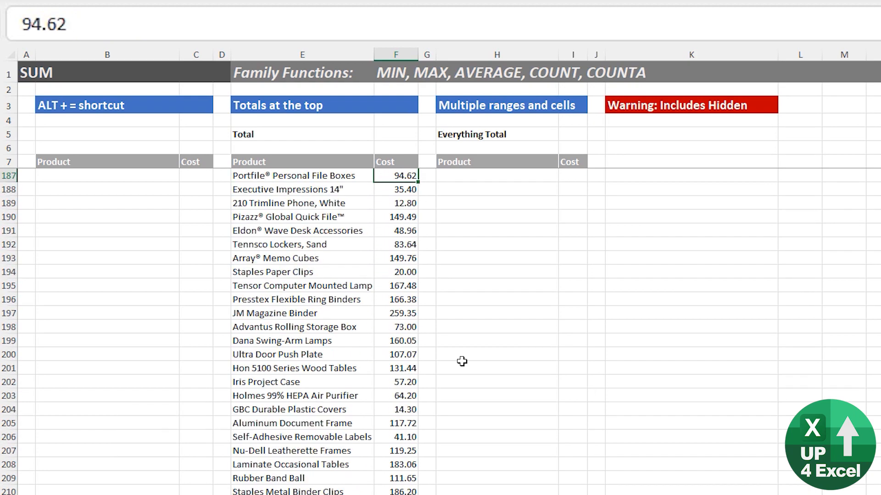
key("Up")
key("Up")
key("Up")
key("Up")
key("Up")
key("Up")
key("Up")
key("Up")
key("Up")
key("Up")
key("Up")
key("Up")
key("Up")
key("Up")
key("Up")
key("Up")
key("Up")
key("Up")
key("Up")
key("Up")
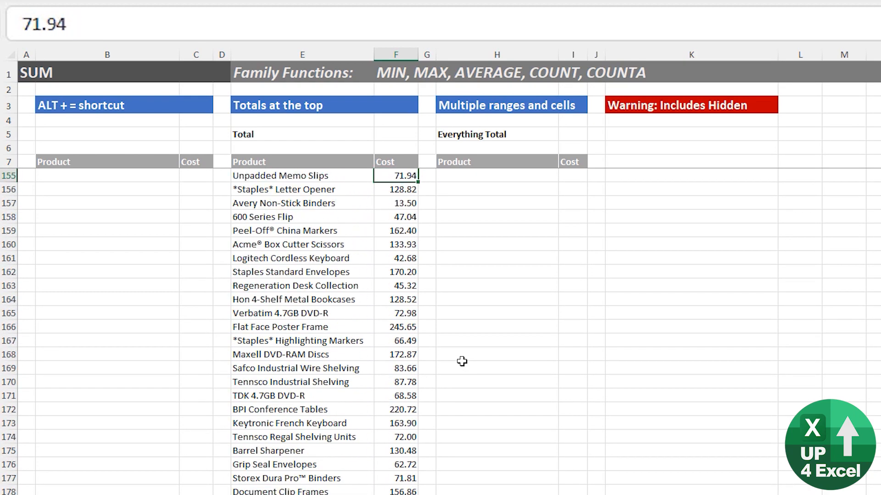
key("Down")
key("Down")
key("Down")
key("Down")
key("Down")
key("Down")
key("Down")
key("Down")
key("Down")
key("Down")
key("Down")
key("Down")
key("ctrl+Down")
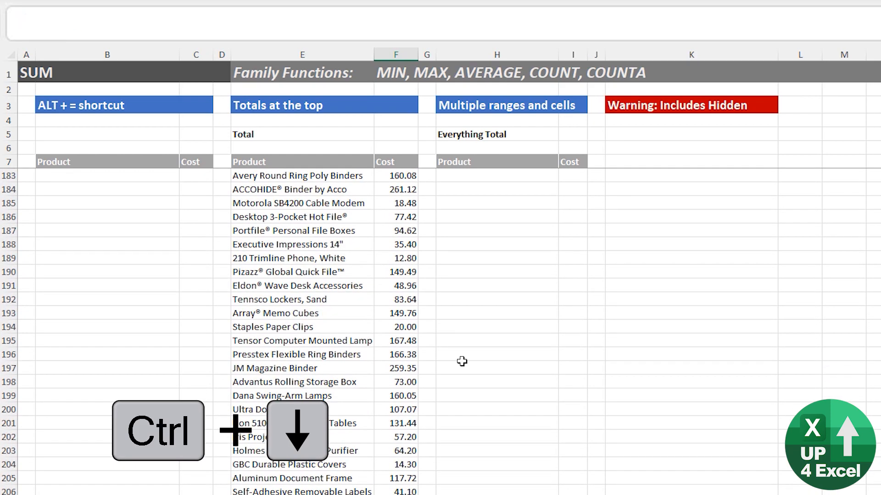
key("ctrl+Up")
key("Delete")
key("ctrl+Up")
key("ctrl+Up")
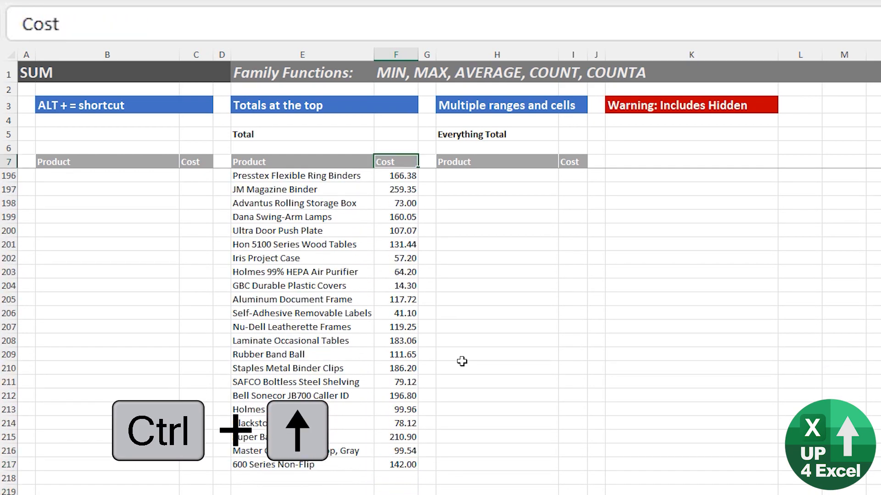
key("ctrl+Up")
- Sum F8:F2170 in the cell beside Total, showing 20,644.70
key("Down")
key("Down")
key("Down")
key("Down")
key("alt+equal")
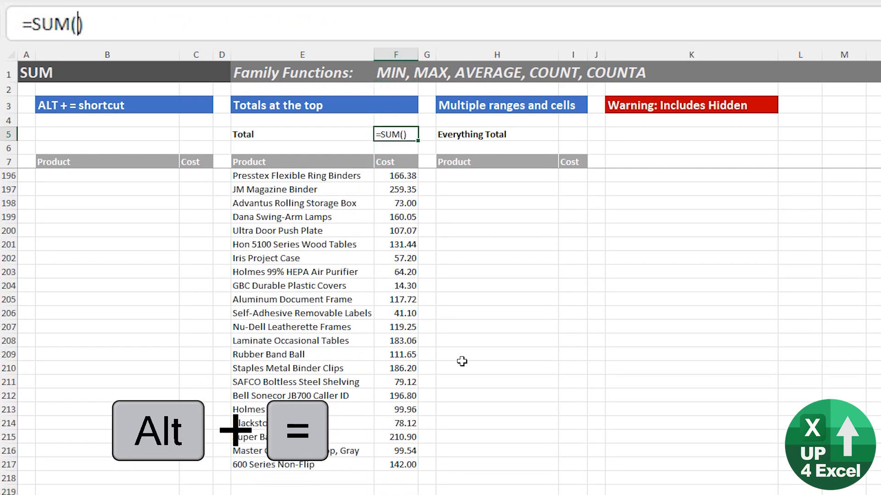
key("Down")
key("Down")
key("Down")
key("ctrl+shift+Down")
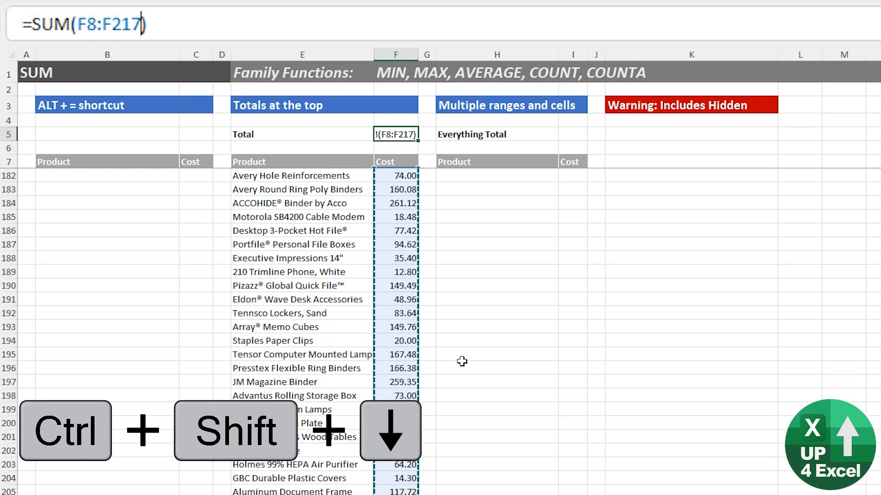
key("ctrl+Return")
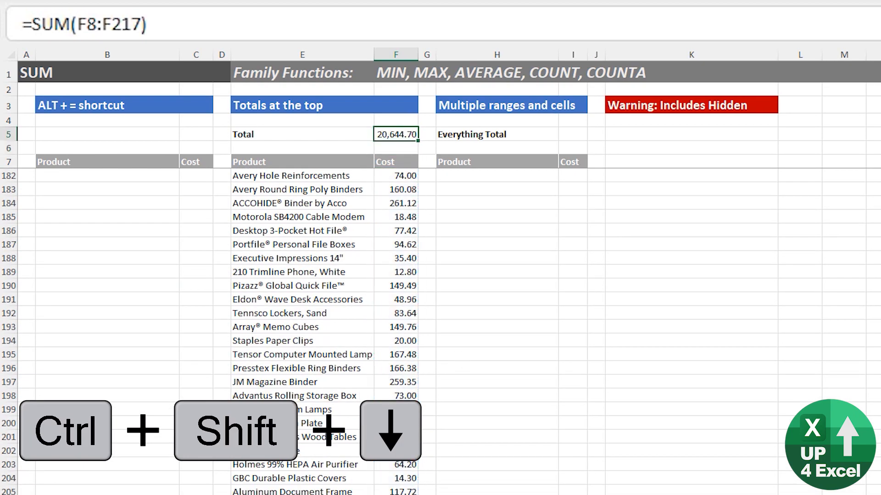
scroll(324, 334, "up", 4)
scroll(344, 335, "down", 9)
left_click(141, 24)
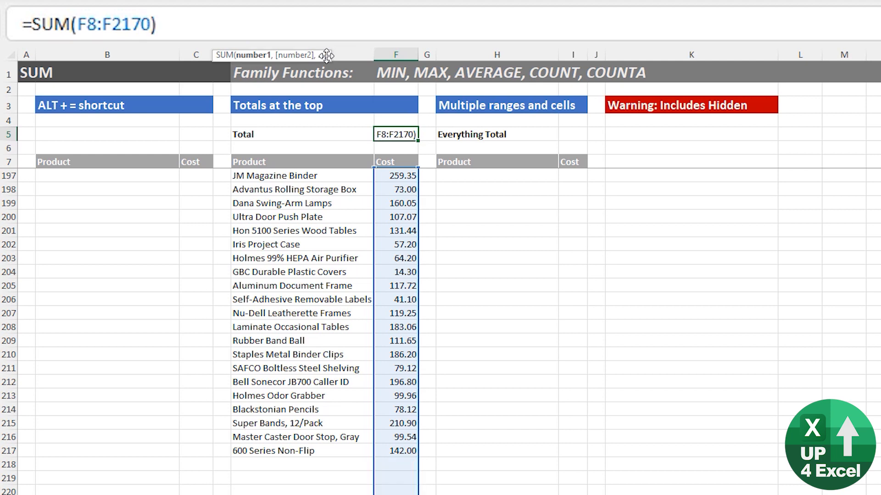
type("0")
key("Return")
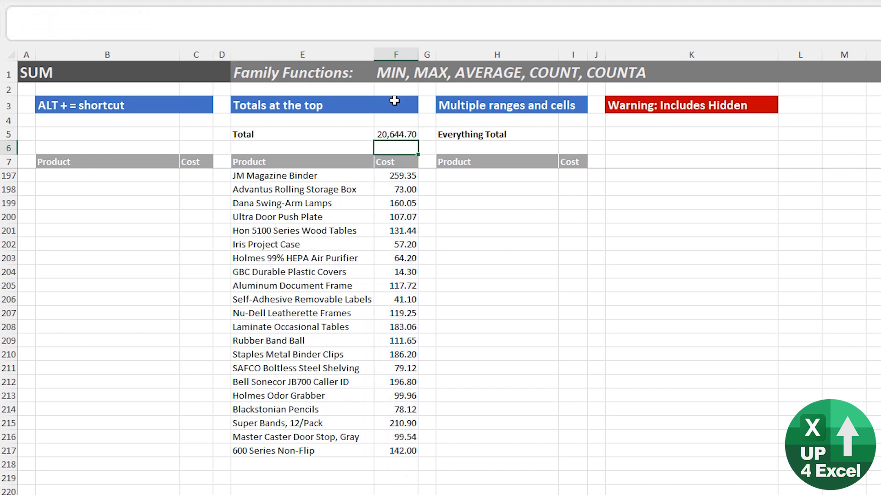
- Enter the test value 456465 in the first empty row below the costs
left_click(398, 464)
scroll(420, 454, "down", 3)
type("456465")
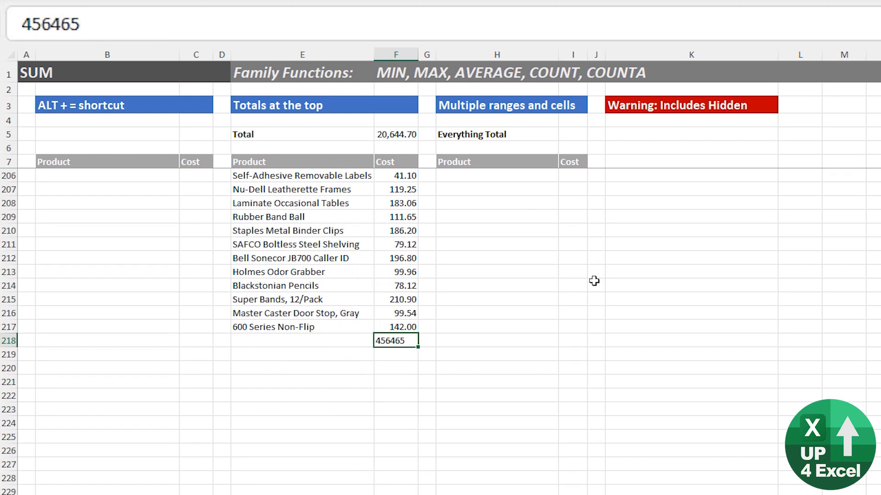
key("Return")
key("Up")
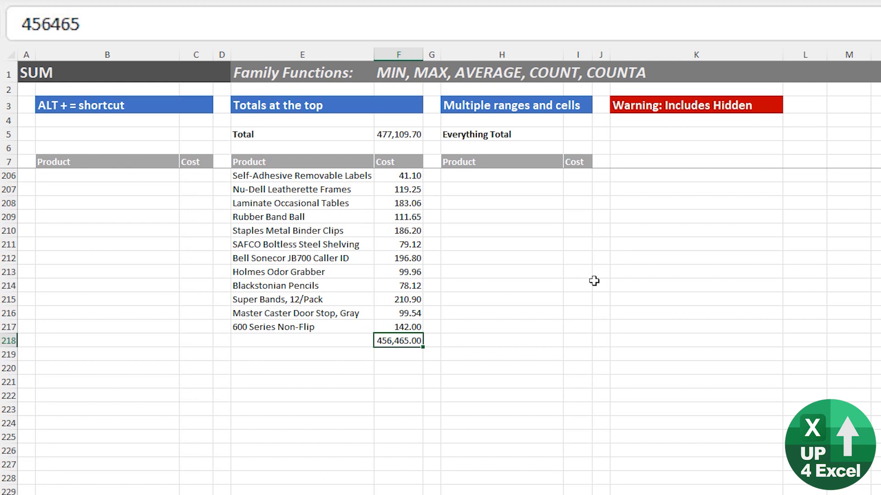
- Copy the last ten product rows E208:F217 to E218, lifting the Total to 22,032.05
left_click_drag(277, 205, 403, 326)
key("ctrl+c")
left_click(362, 340)
key("ctrl+v")
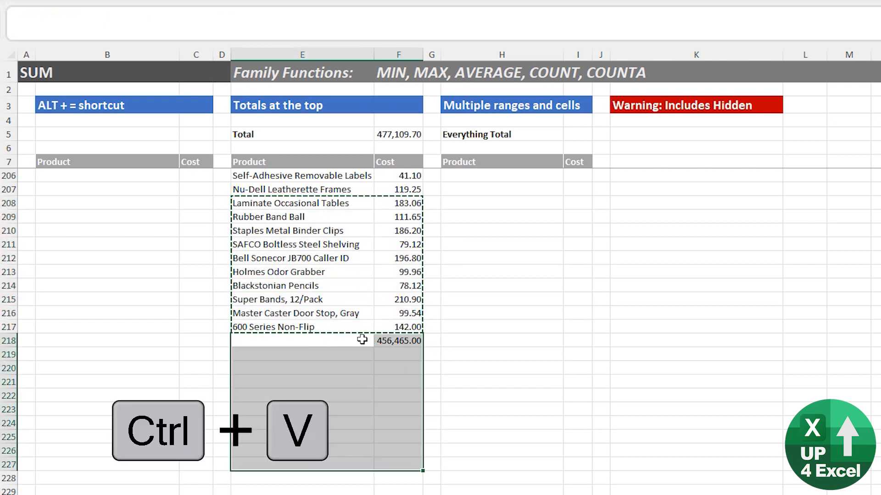
left_click(408, 134)
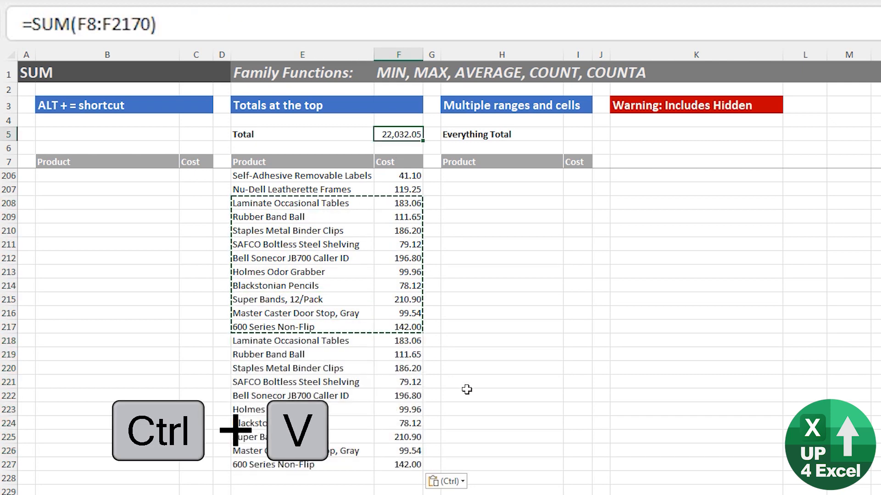
left_click(420, 354)
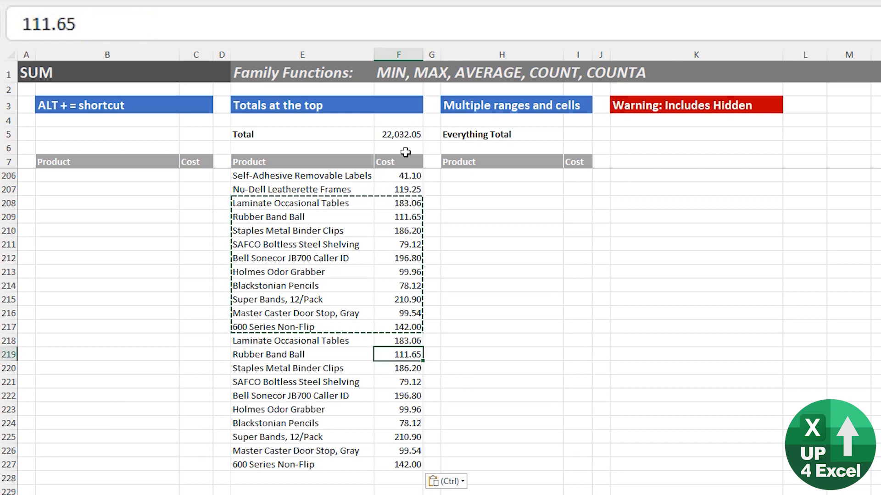
left_click(405, 139)
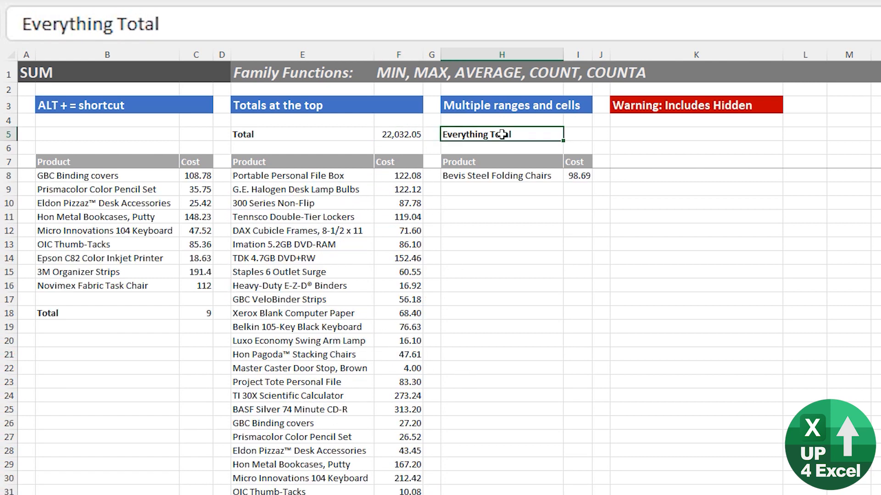
- In I5, enter =SUM(C8:C16,F8:F20,I8,F23,F26:F35) as the Everything Total, giving 2,826.70
key("Right")
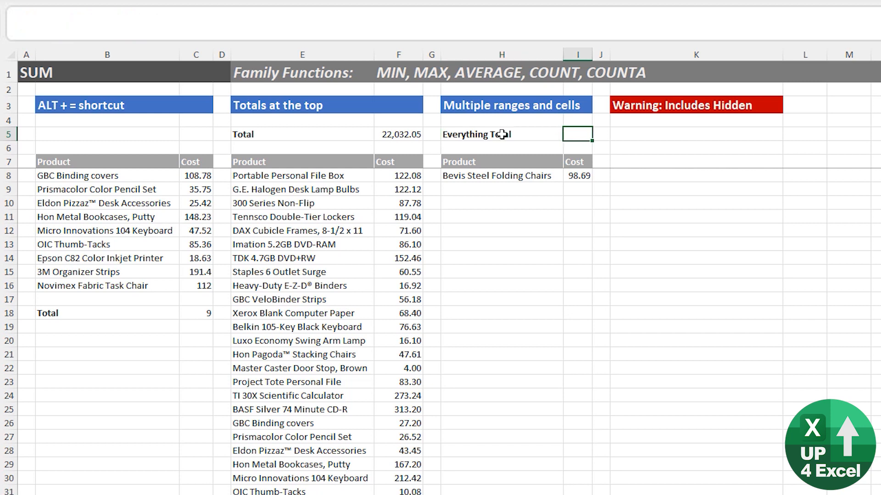
key("alt+equal")
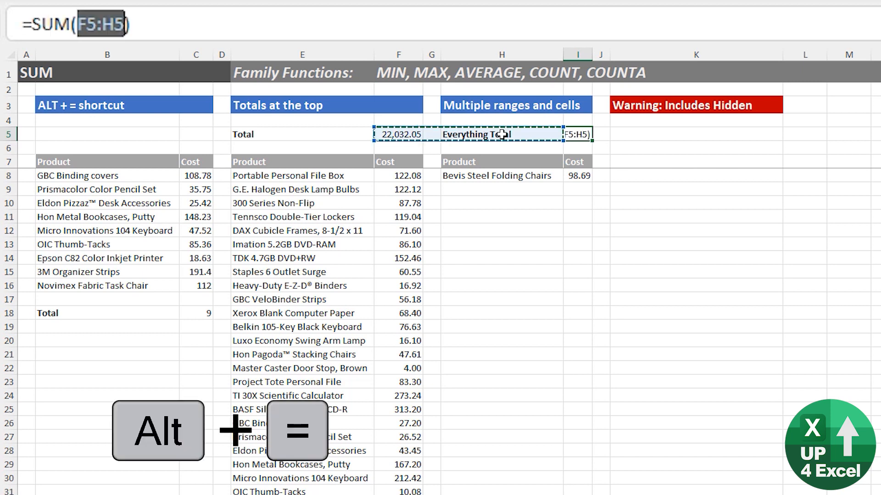
left_click_drag(210, 174, 201, 286)
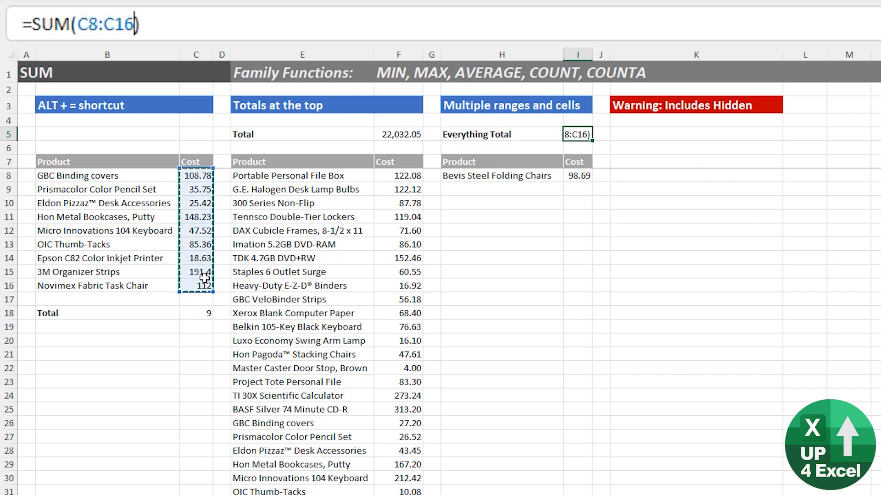
type(",")
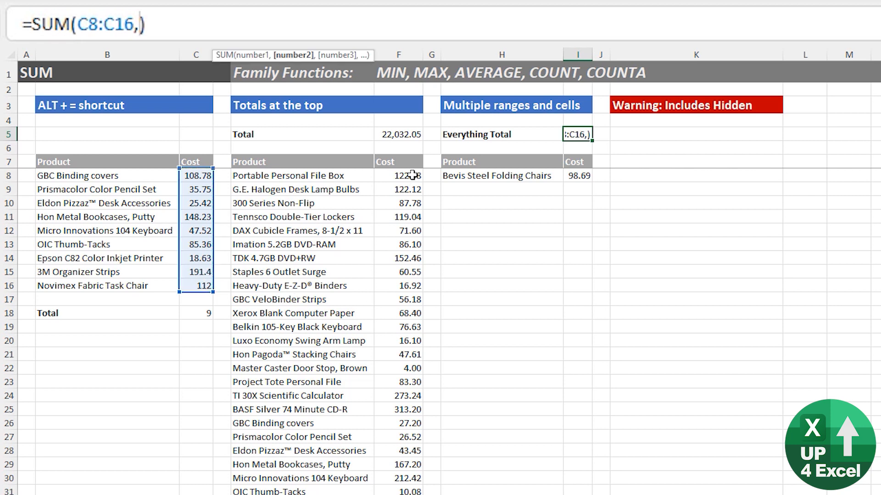
left_click_drag(409, 174, 407, 343)
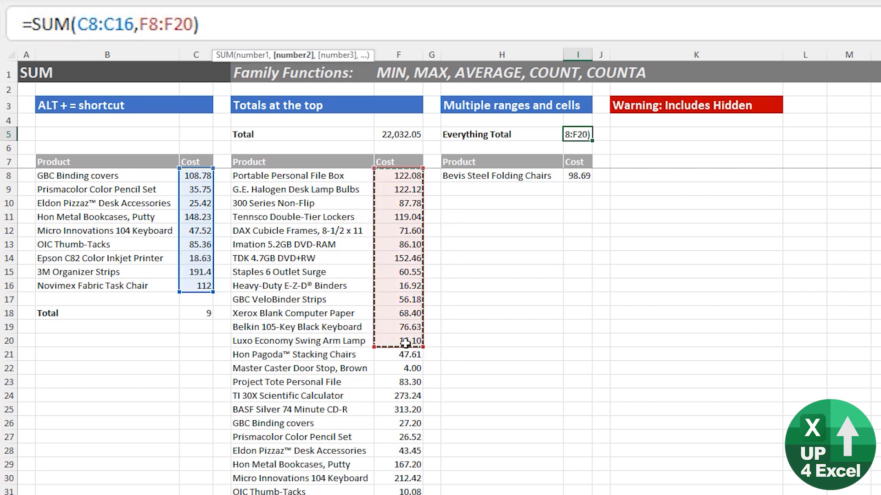
type(",")
left_click(578, 176)
type(",")
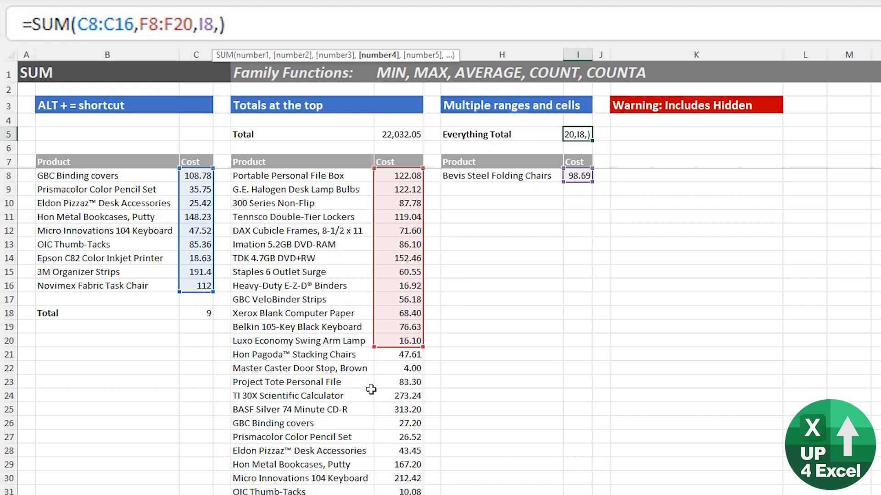
left_click(398, 382)
type(",")
left_click_drag(398, 423, 398, 494)
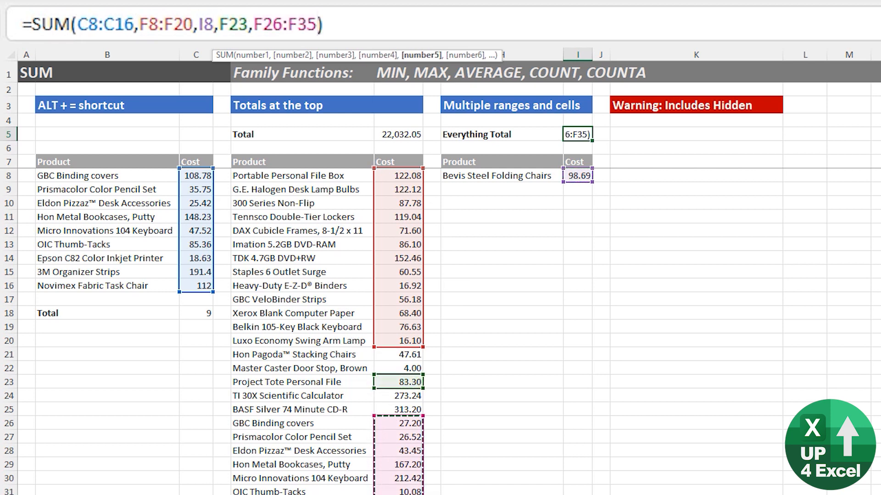
key("Return")
left_click(582, 135)
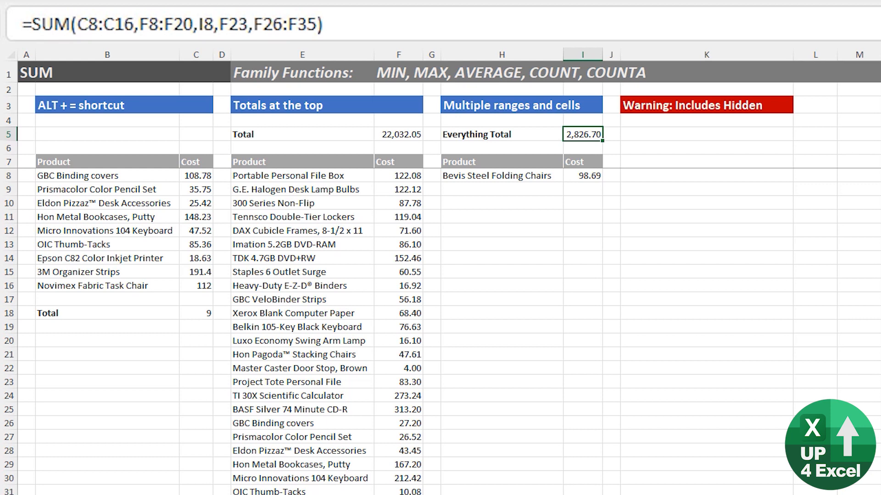
key("F2")
- Hide rows 20–42 and confirm the Cost total still reads 22,032.05
key("Escape")
left_click(413, 133)
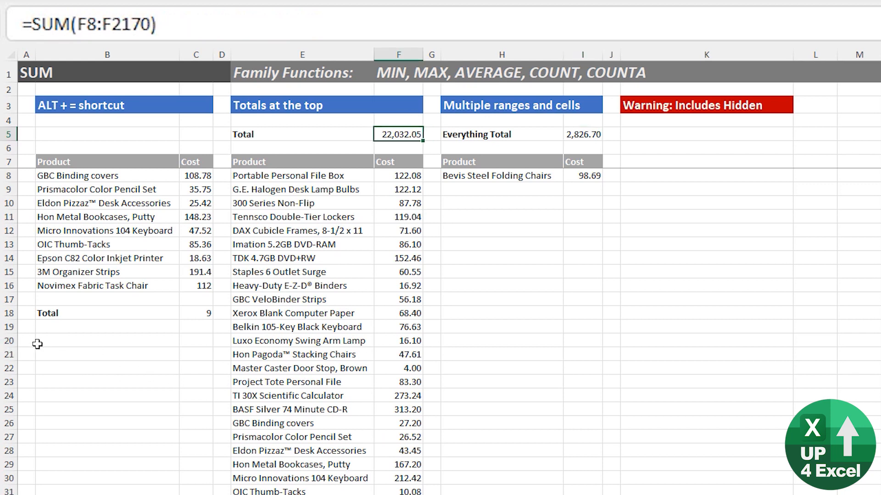
left_click(9, 341)
left_click_drag(9, 344, 9, 493)
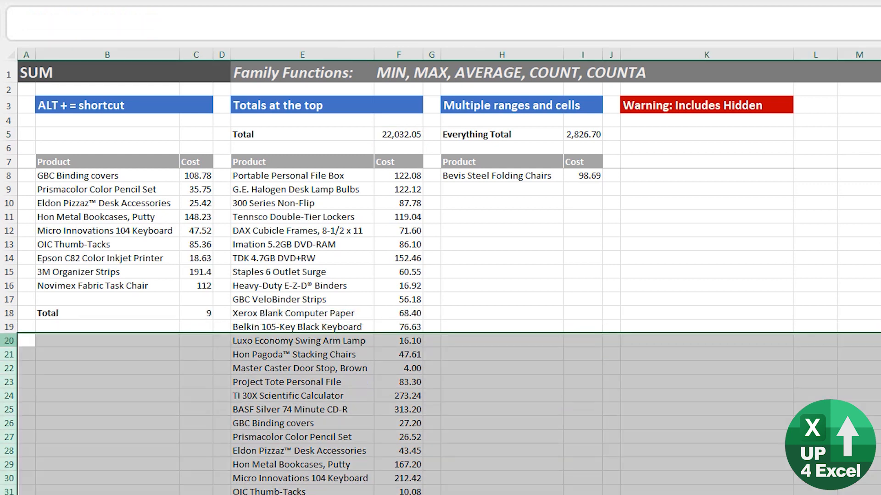
key("ctrl+9")
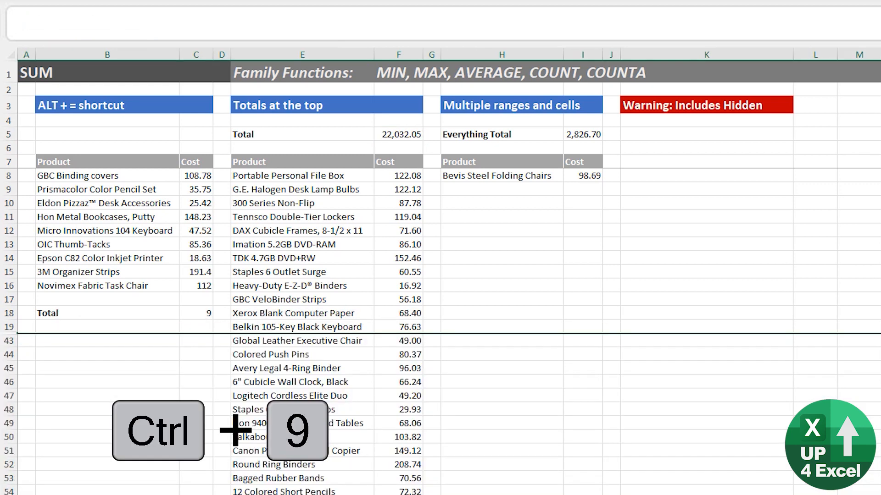
left_click(421, 134)
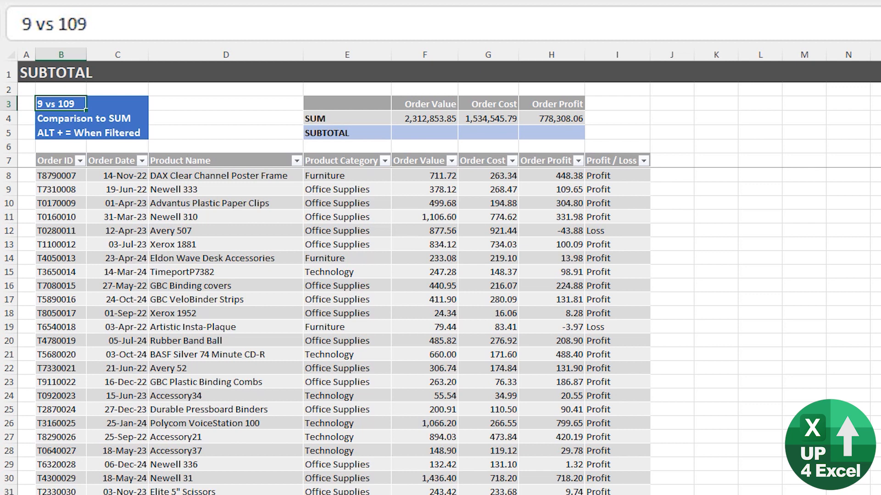
- Start a SUBTOTAL in the Order Value cell F5 using function 9 (SUM)
left_click(421, 136)
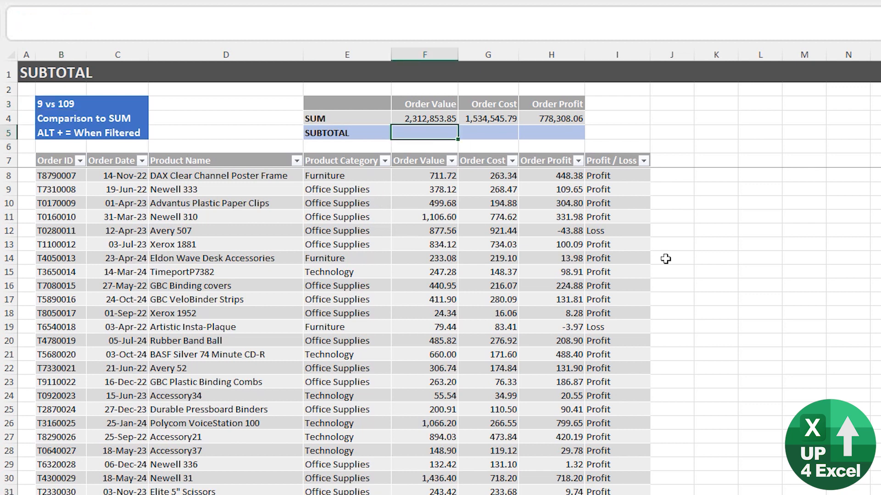
key("Down")
key("Down")
key("Down")
key("Up")
key("Up")
key("Up")
type("=sub")
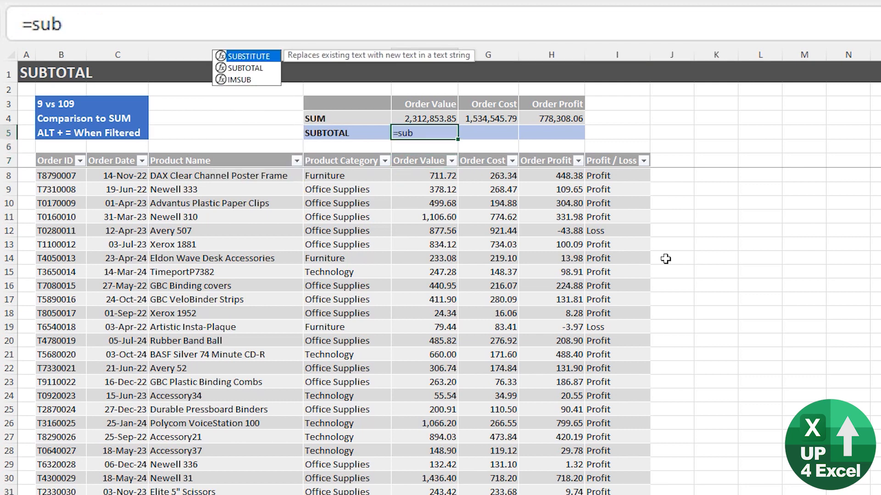
key("Down")
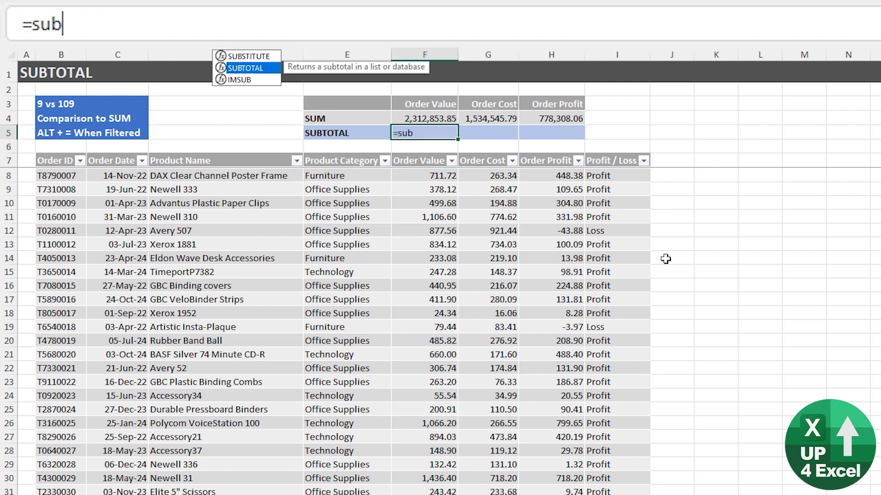
key("Up")
key("Down")
key("Tab")
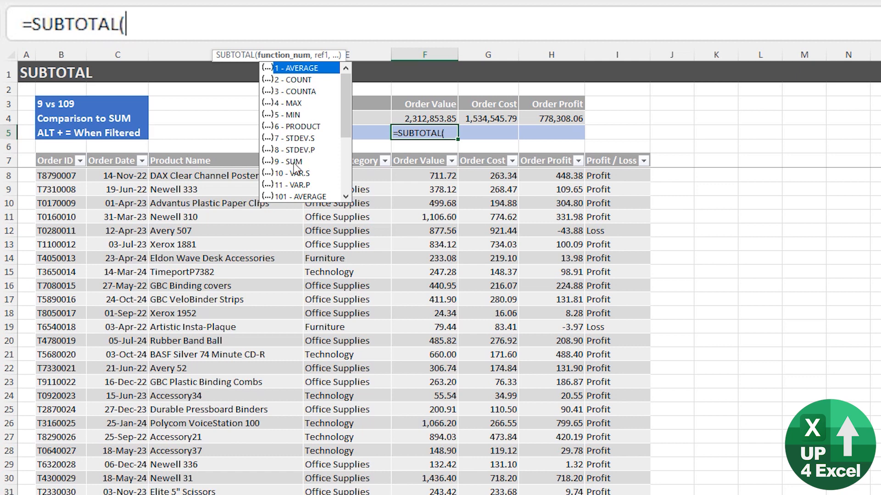
left_click_drag(347, 124, 350, 95)
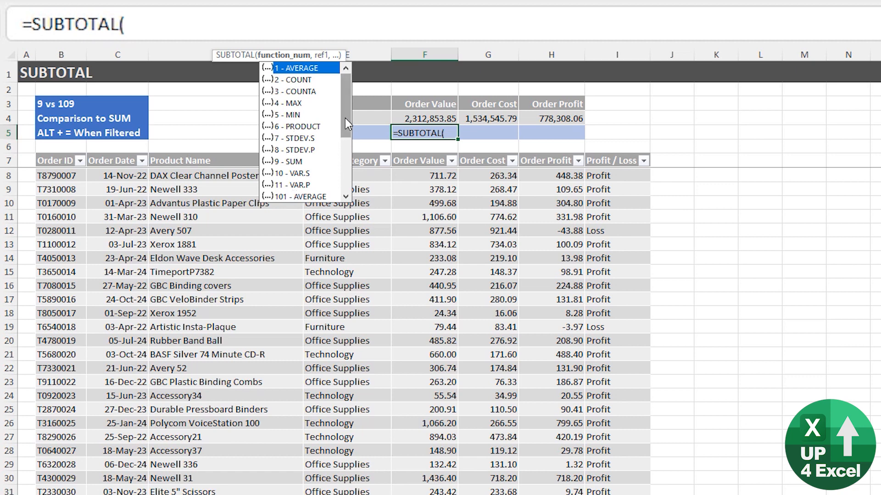
scroll(345, 117, "down", 1)
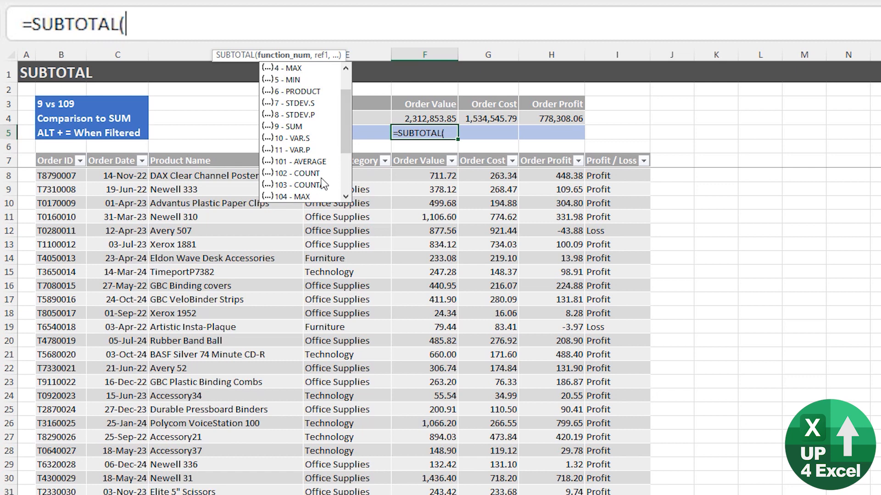
left_click(308, 132)
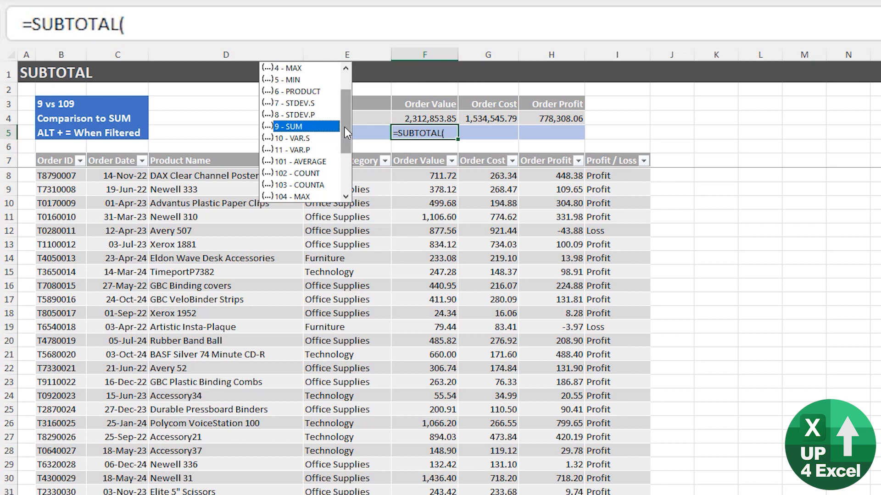
left_click_drag(344, 127, 346, 108)
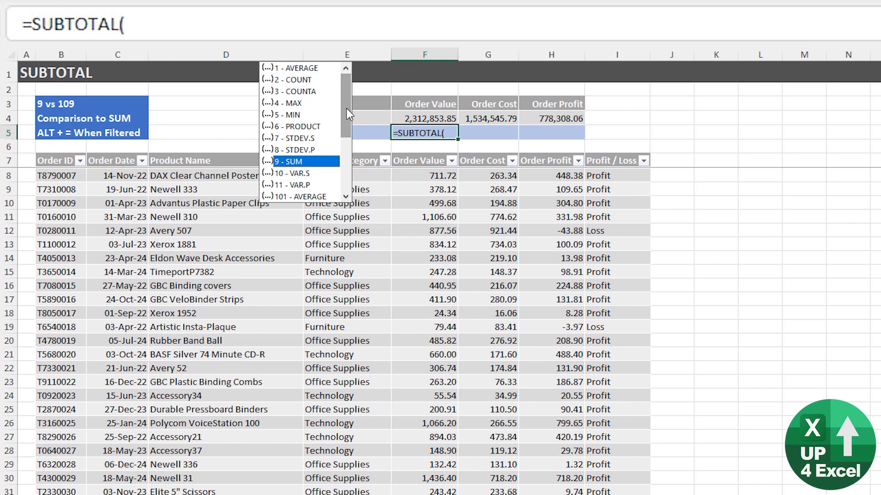
double_click(337, 162)
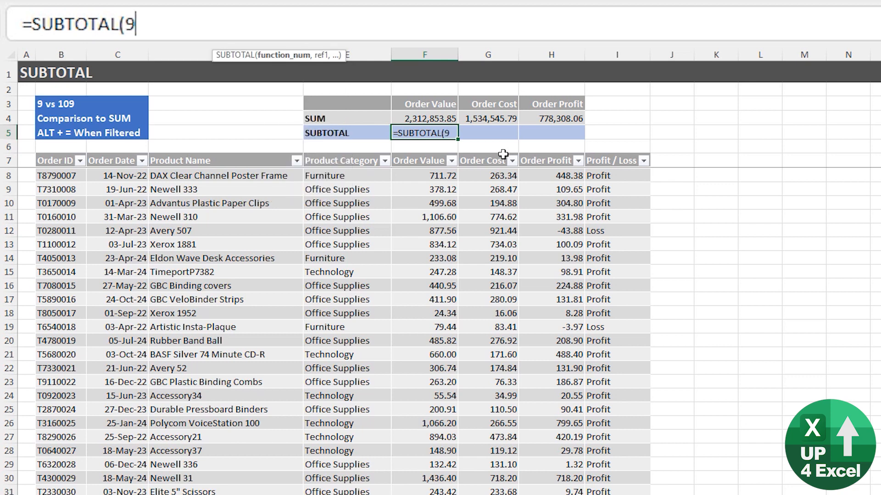
- Finish it as =SUBTOTAL(9,F8:F5007), giving 2,312,853.85, and compare with the SUM in F4
type(",")
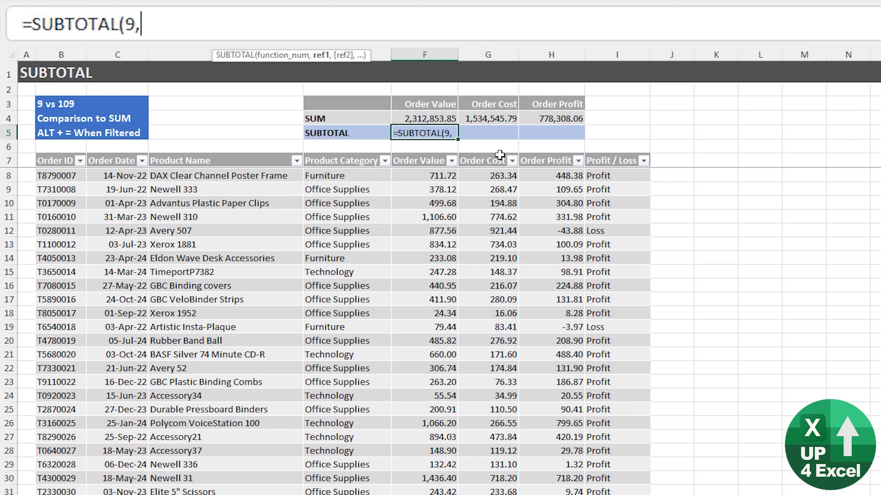
left_click(431, 170)
key("Up")
key("Down")
key("ctrl+shift+Down")
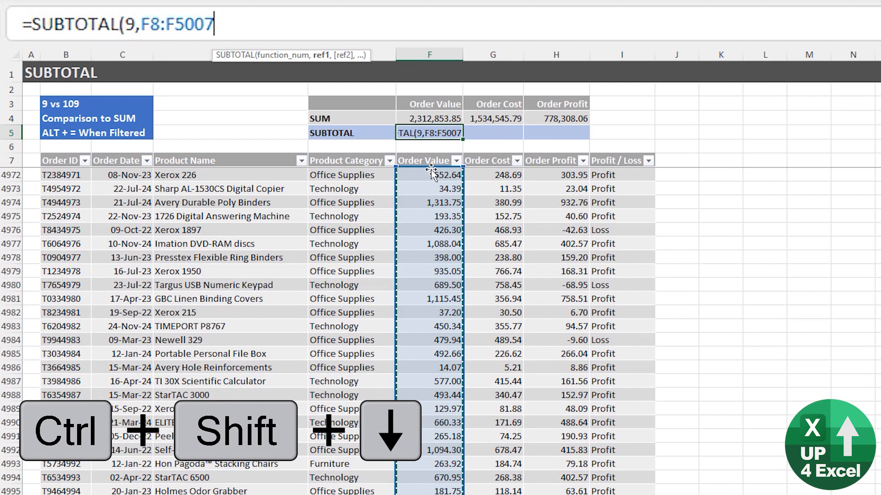
key("ctrl+Return")
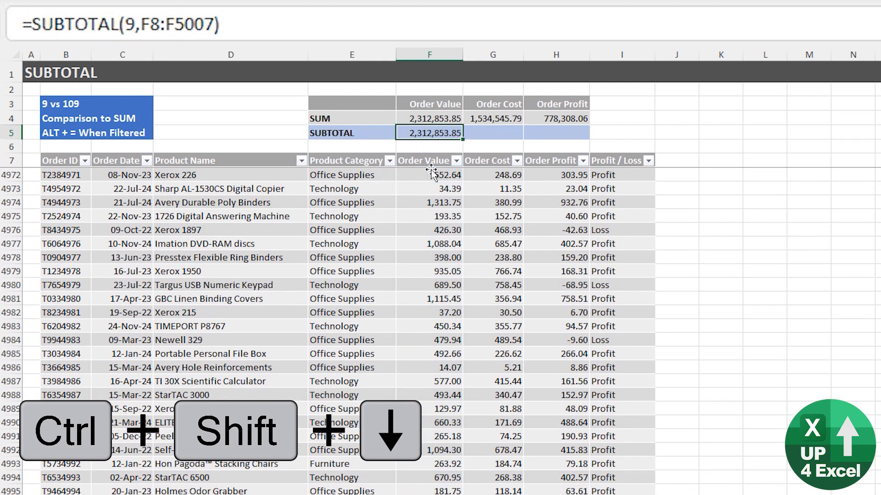
key("Down")
key("Down")
key("Up")
key("Down")
key("Down")
key("Up")
key("Up")
key("Up")
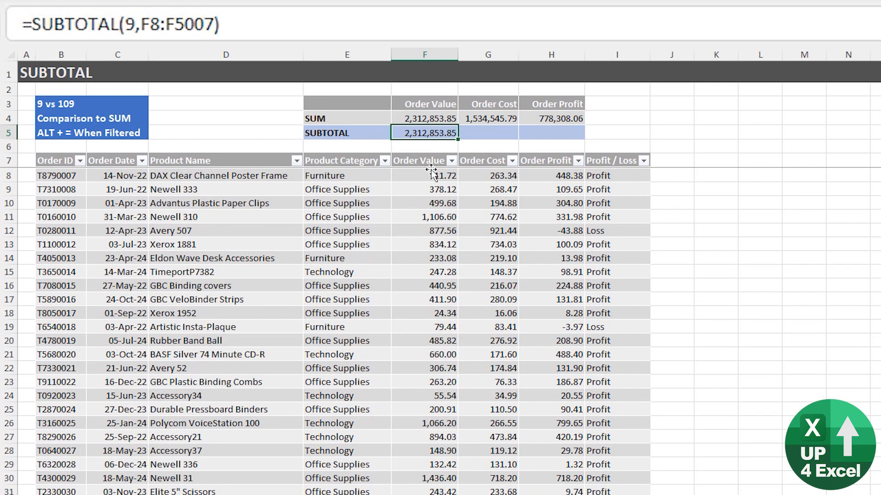
key("Up")
- Hide the Newell 310 order row
key("Down")
left_click(441, 218)
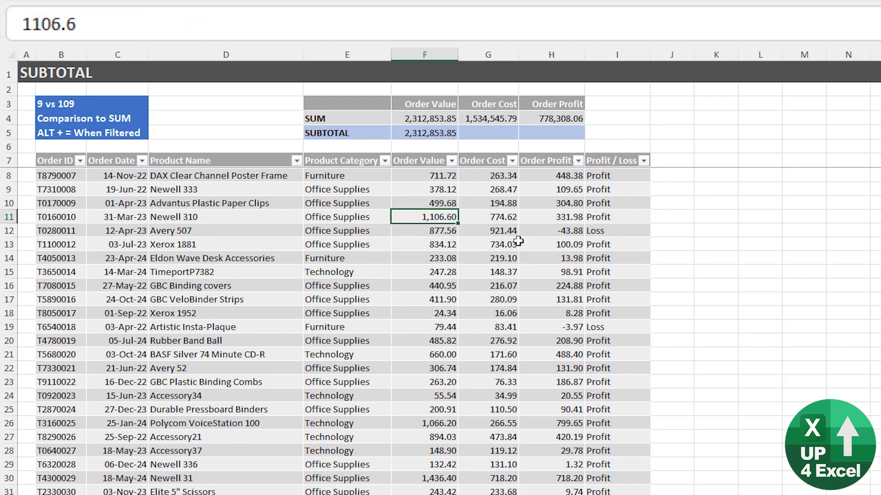
key("ctrl+9")
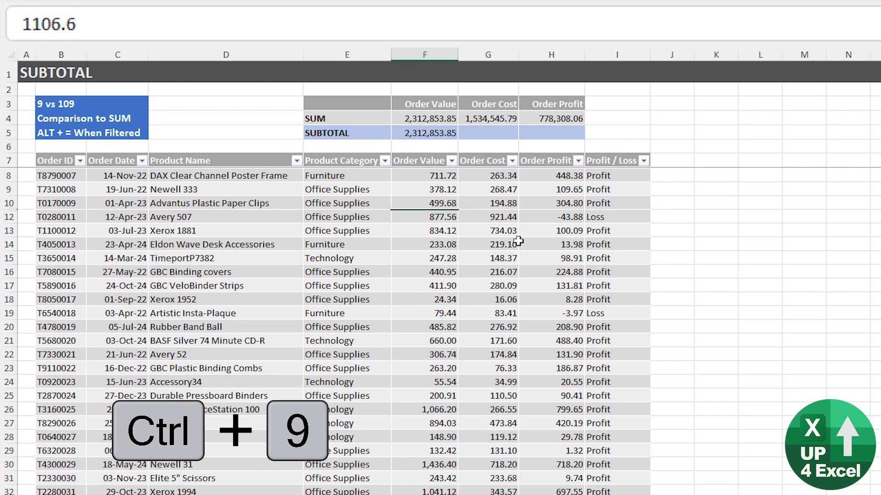
left_click(454, 136)
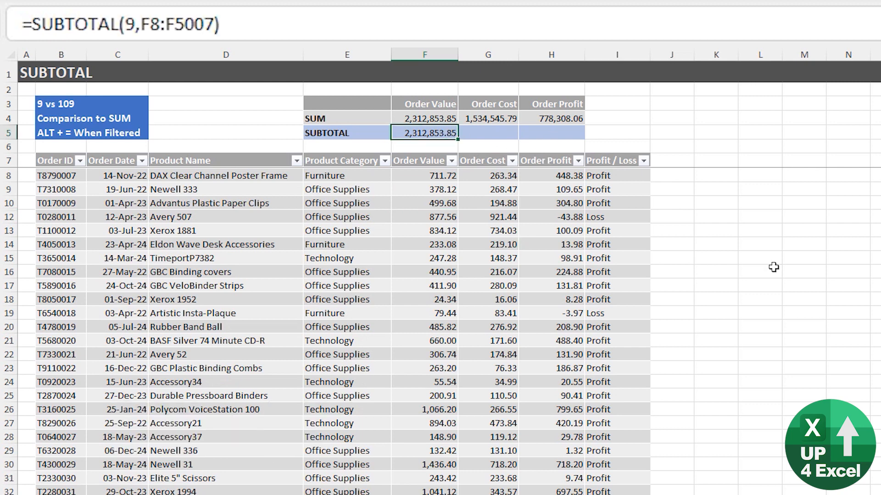
- Change the SUBTOTAL function number from 9 to 109, now giving 2,311,747.25
left_click(126, 24)
type("10")
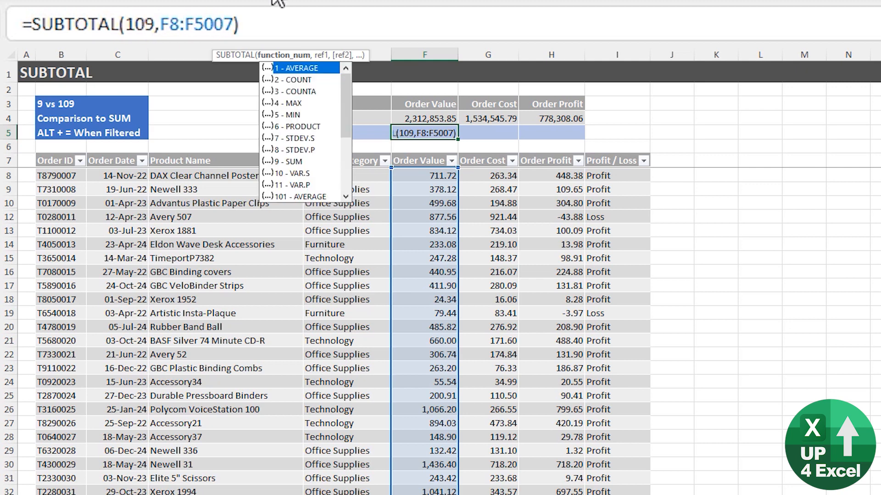
key("Return")
key("Up")
key("Up")
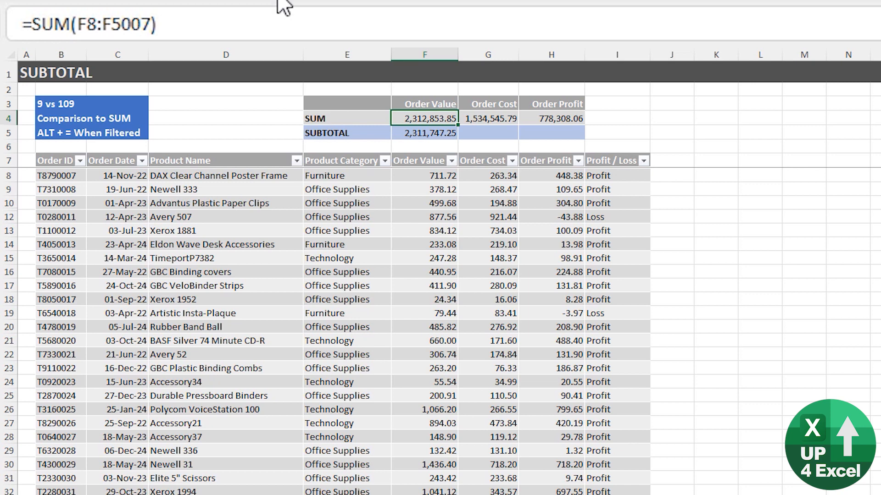
left_click(383, 189)
- Filter the Product Category column to show only Furniture
left_click(385, 160)
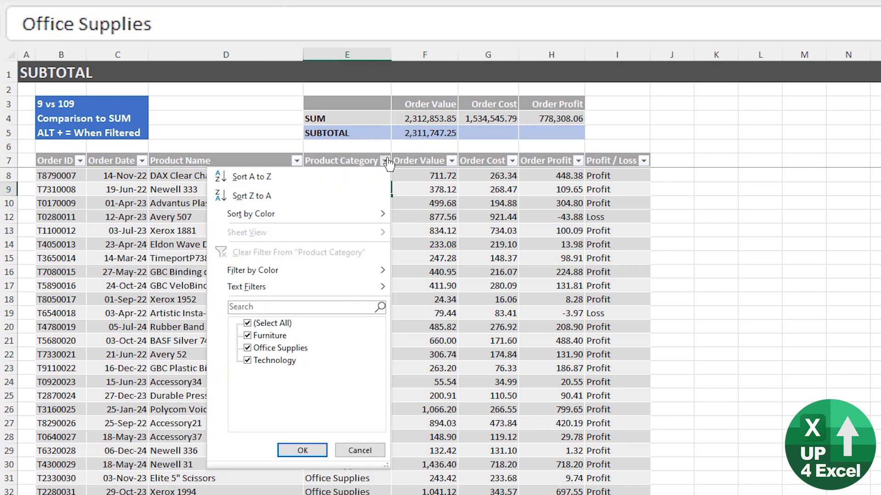
left_click(248, 322)
left_click(247, 335)
left_click(305, 449)
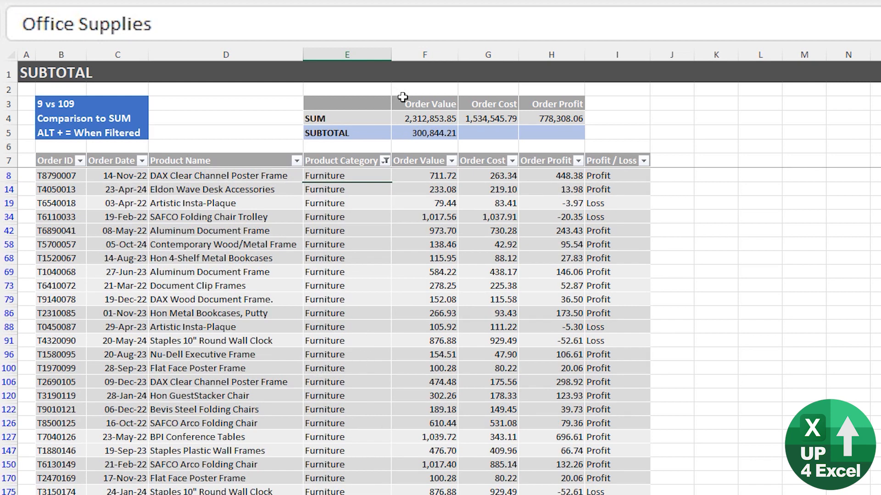
left_click(439, 136)
- Hide the SAFCO Folding Chair Trolley row, dropping the SUBTOTAL to 299,826.65
left_click(440, 217)
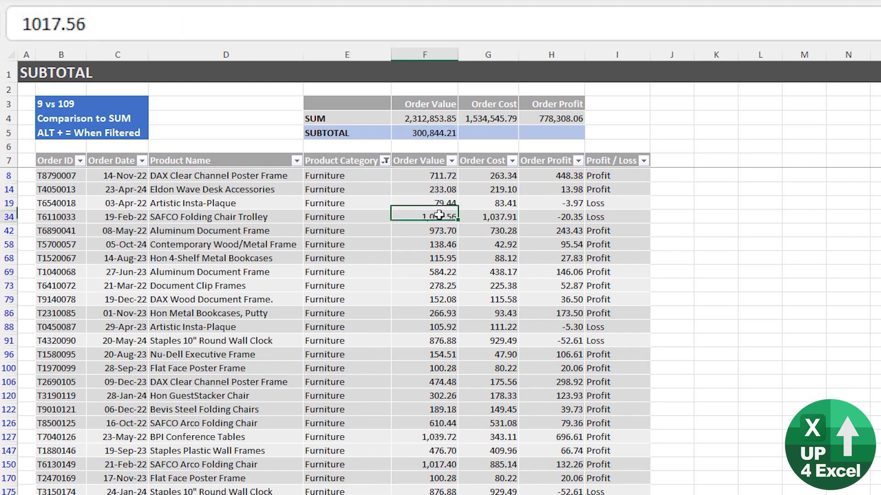
key("ctrl+9")
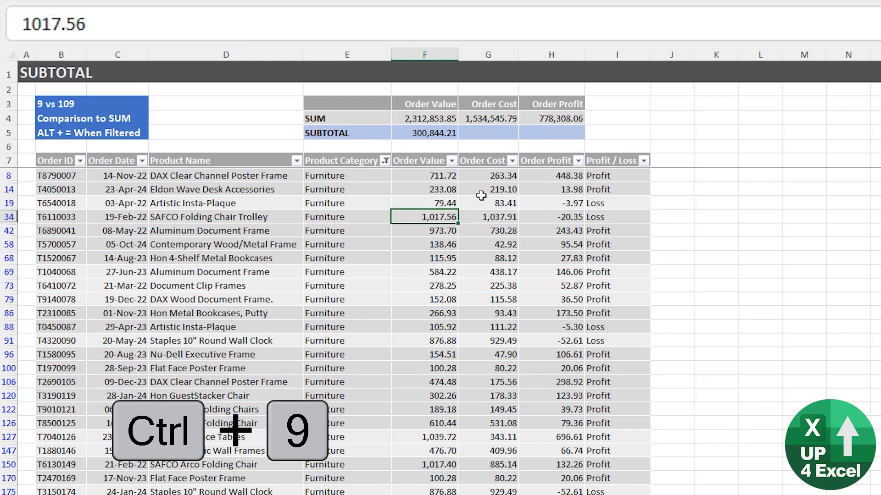
left_click(432, 133)
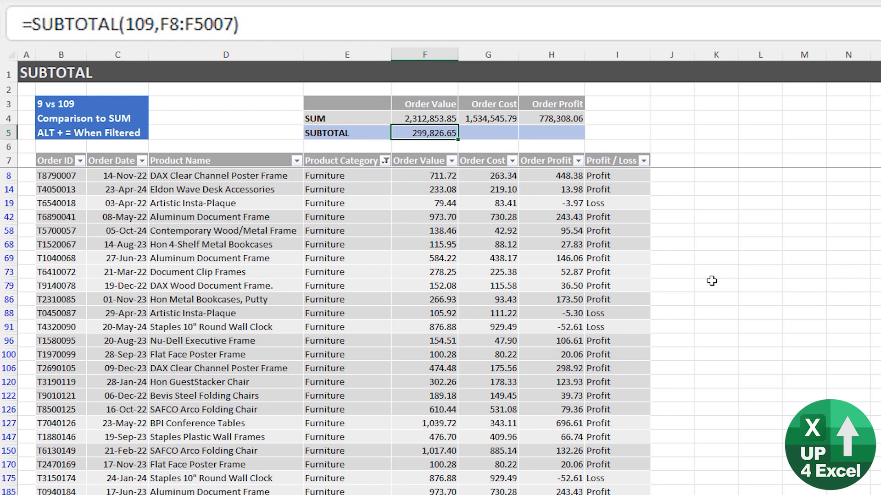
- Compare the Order Value SUM formula in F4 with the SUBTOTAL in F5
key("Up")
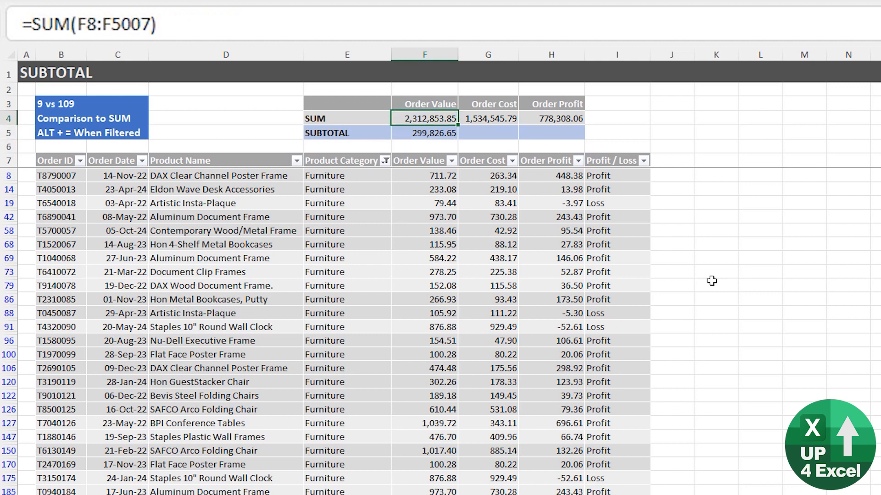
key("Left")
key("Right")
key("Down")
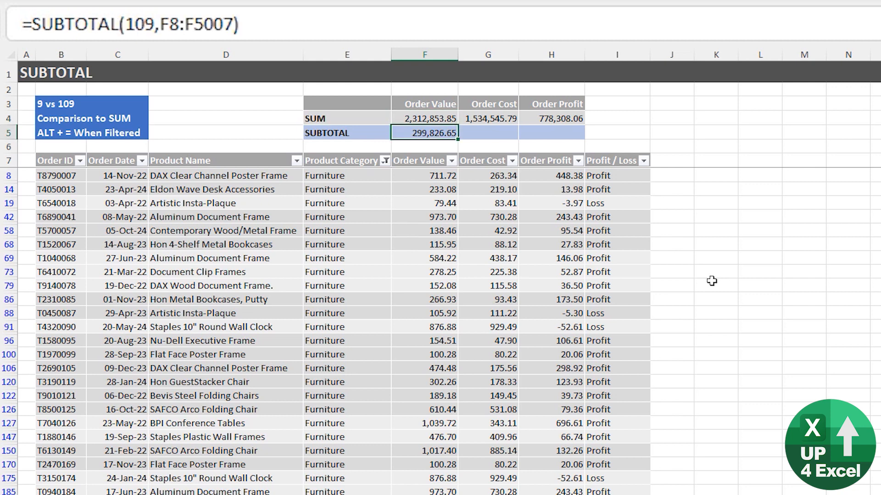
key("Up")
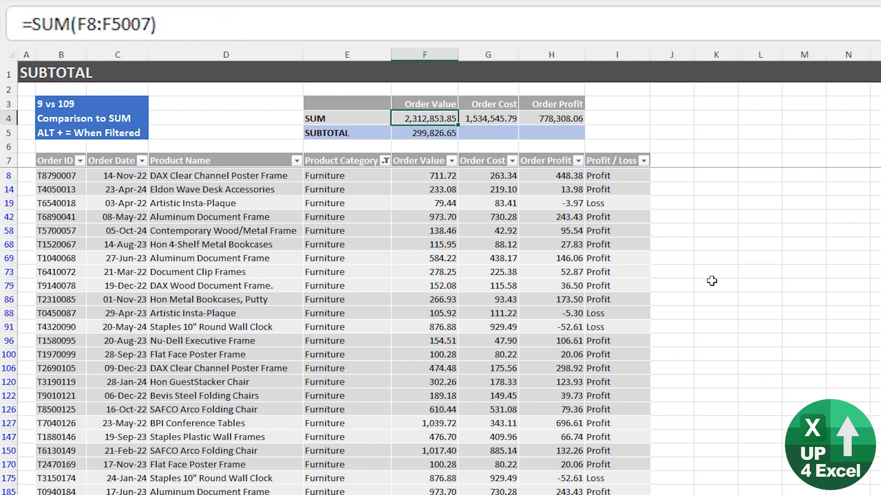
- Enter =F5/F4 in F6 and format it as a percentage, showing 13%
key("Down")
key("Down")
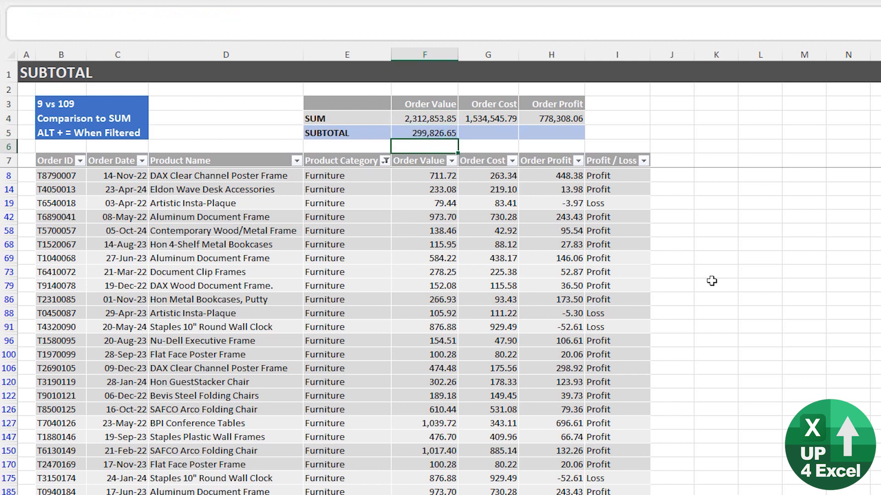
type("=")
key("Up")
type("/")
key("Up")
key("Up")
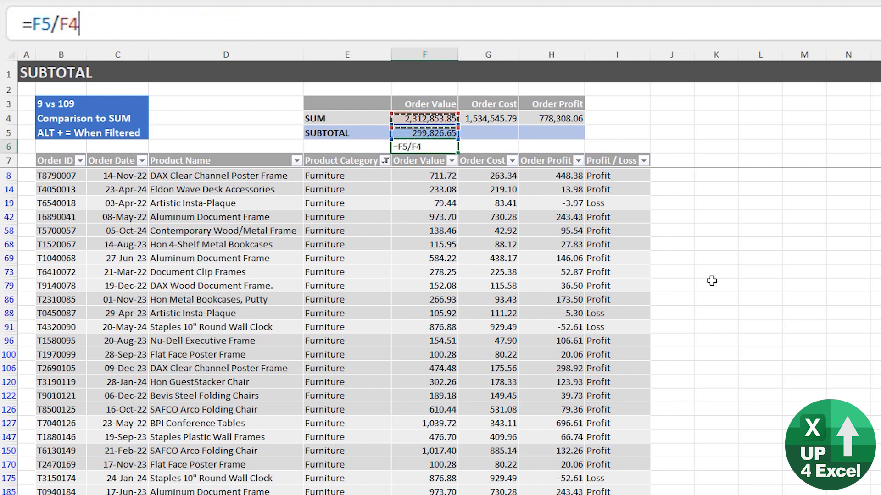
key("Return")
key("Up")
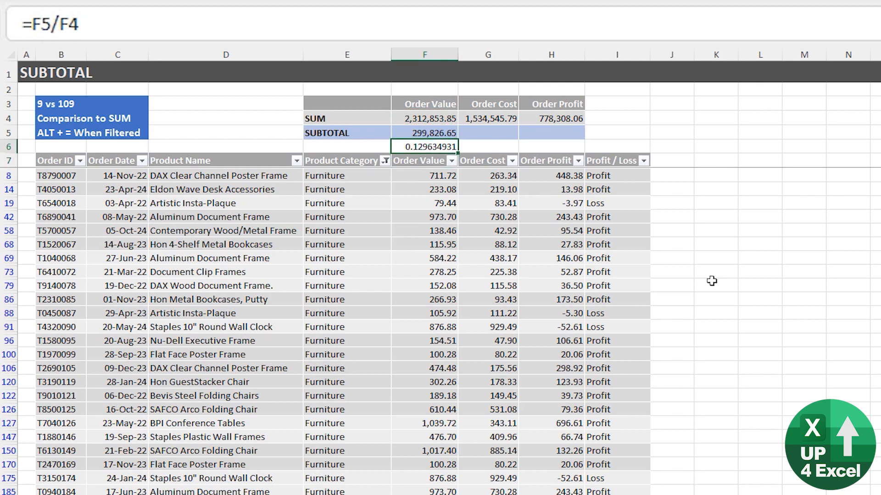
key("ctrl+shift+5")
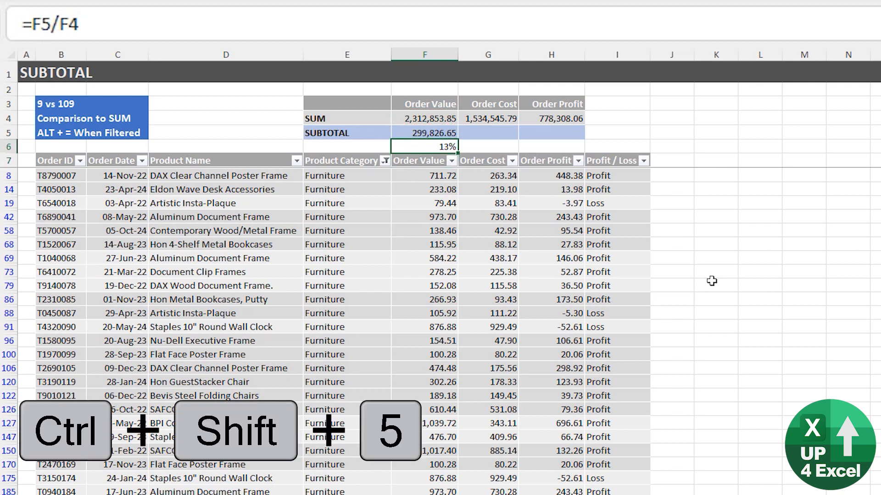
key("Up")
key("Right")
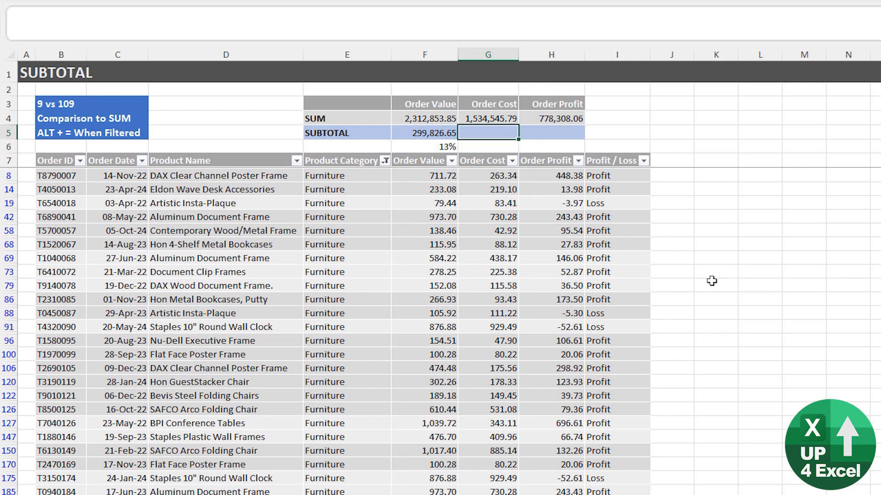
- In G5, add an Order Cost subtotal over G8:G4998
key("alt+equal")
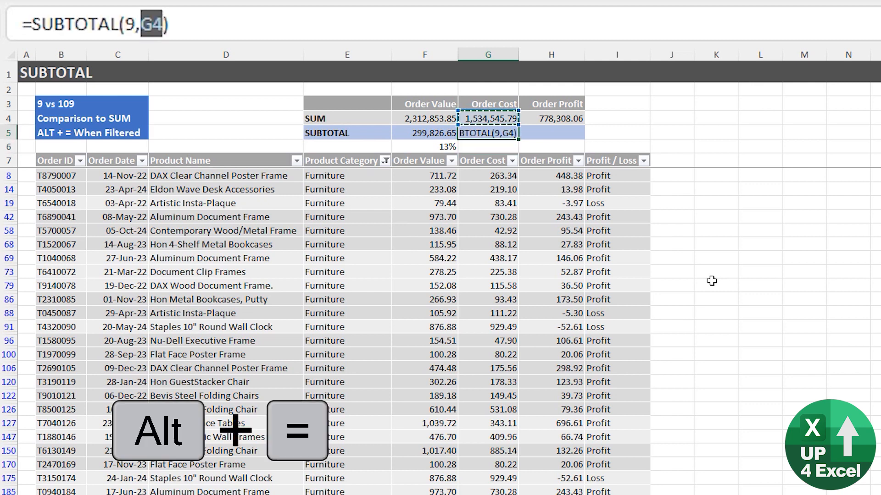
key("Down")
key("Down")
key("Down")
key("Down")
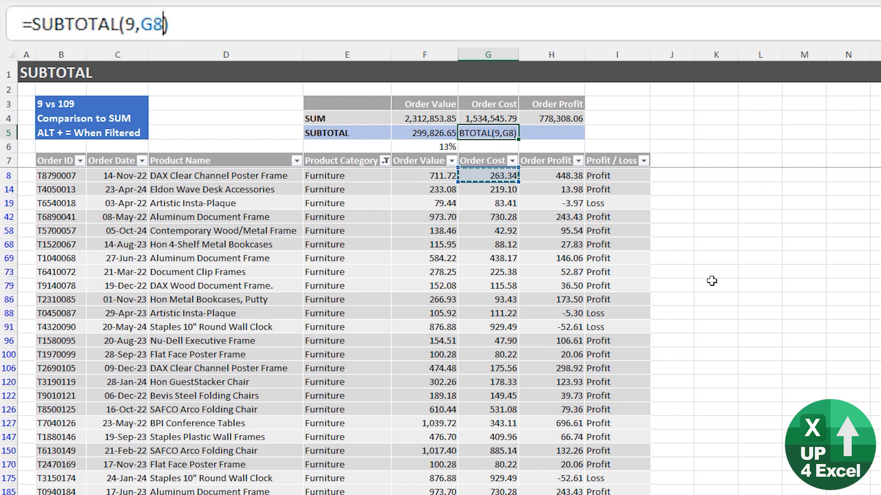
key("Up")
key("Down")
key("ctrl+shift+Down")
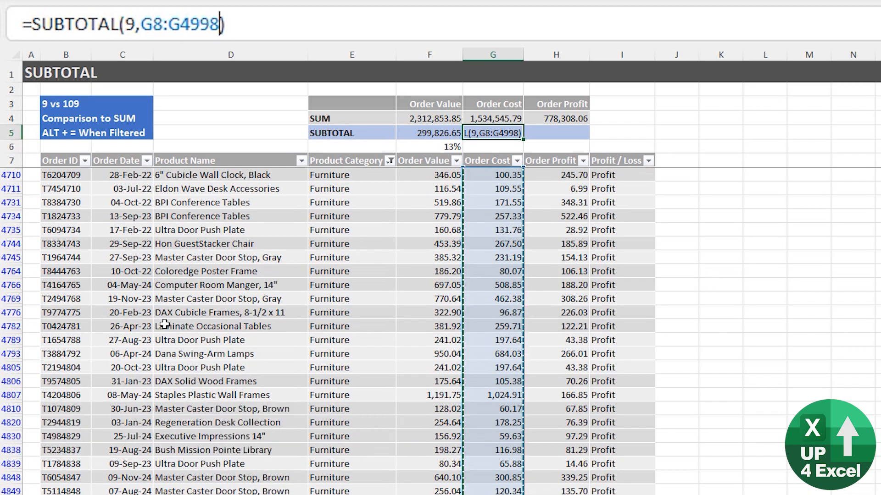
scroll(165, 324, "down", 8)
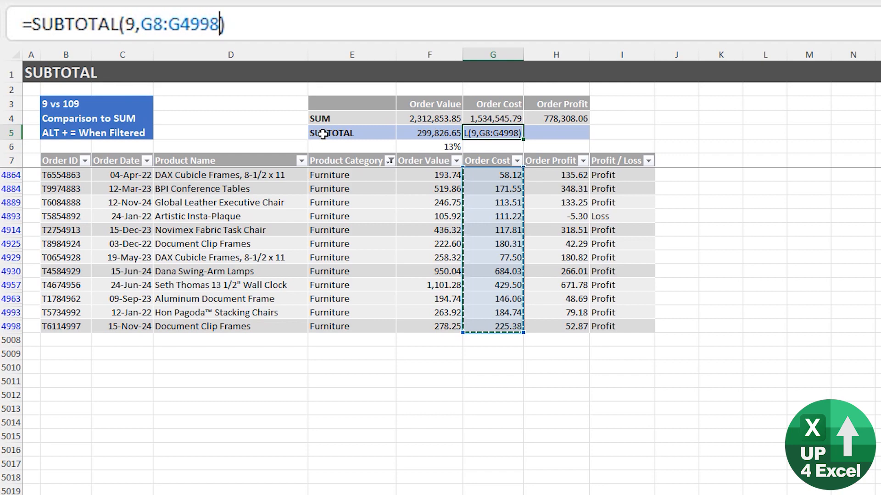
key("Return")
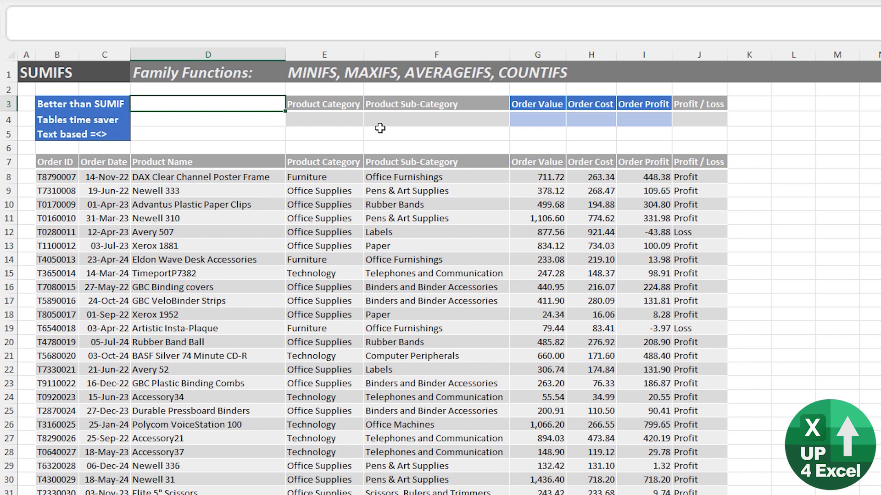
- Highlight the Order Value amounts and Product Category entries to show the sum and criteria ranges
key("Left")
key("Left")
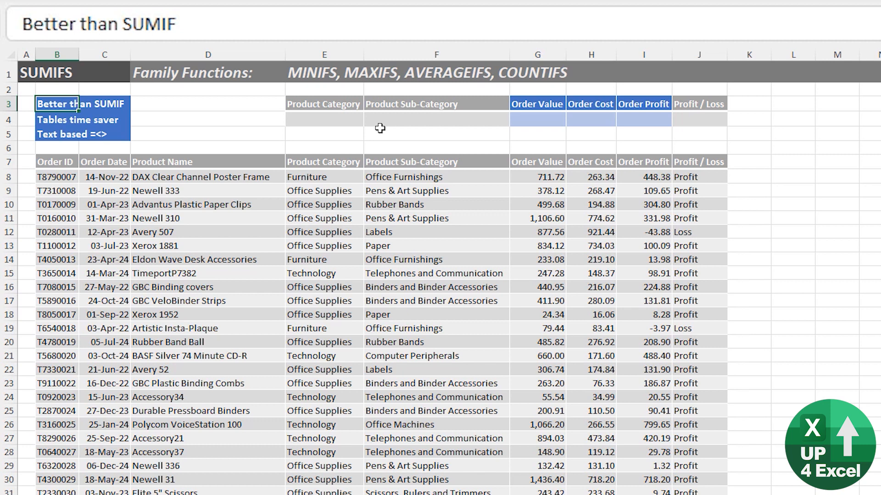
left_click(532, 176)
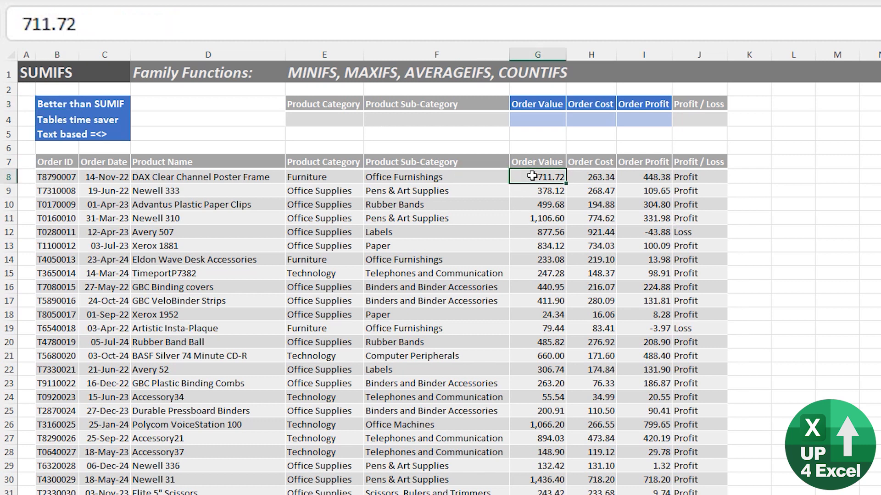
left_click_drag(531, 176, 540, 324)
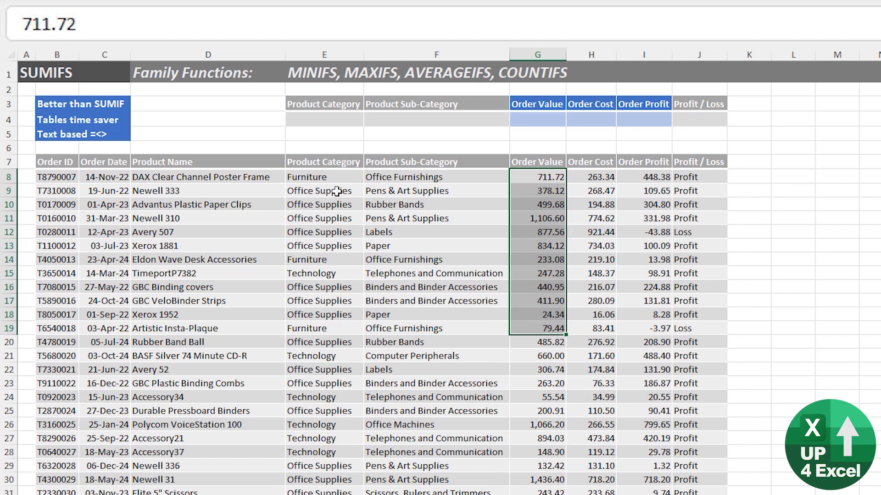
left_click_drag(328, 164, 321, 331)
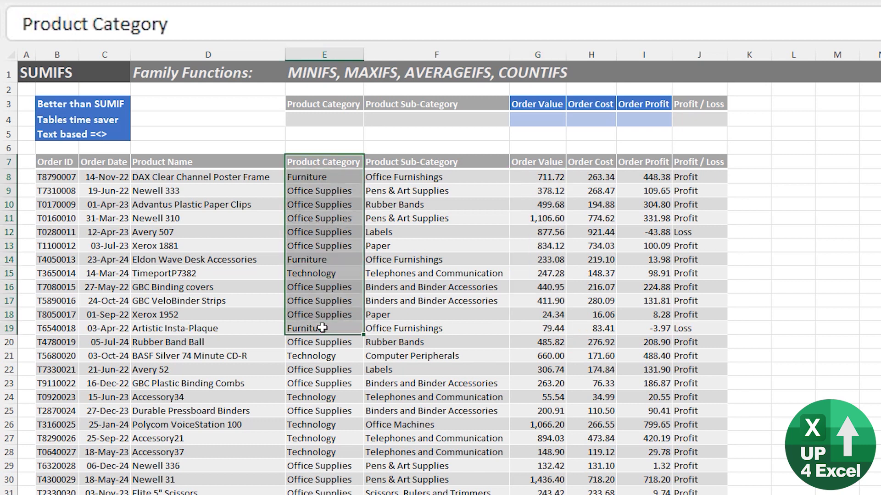
left_click_drag(315, 180, 313, 308)
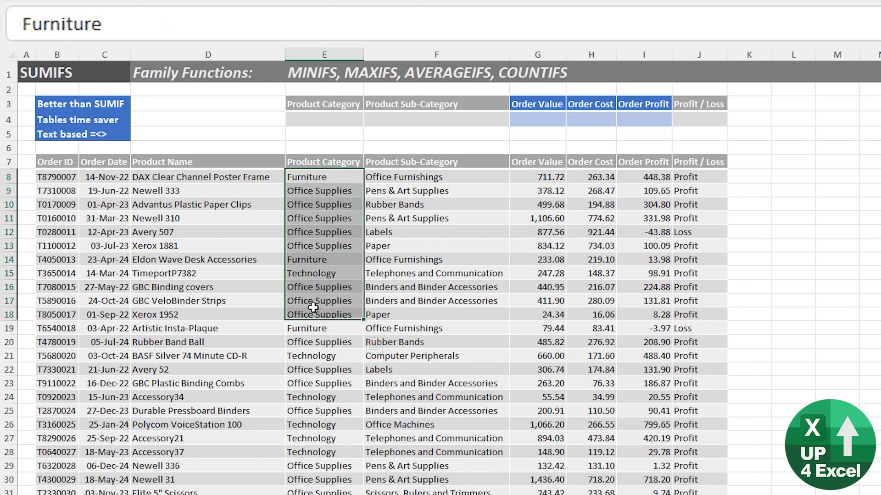
- Choose Furniture from the Product Category criterion dropdown in E4
left_click(343, 119)
left_click(369, 119)
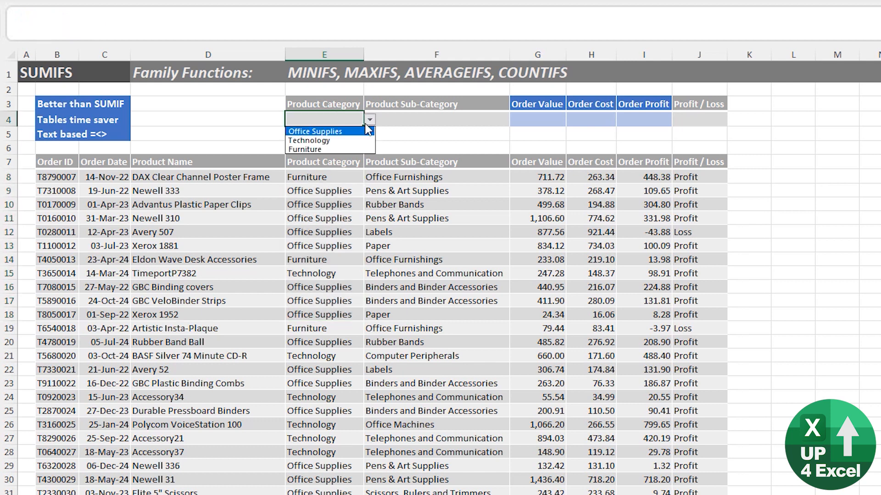
left_click(345, 146)
left_click(558, 120)
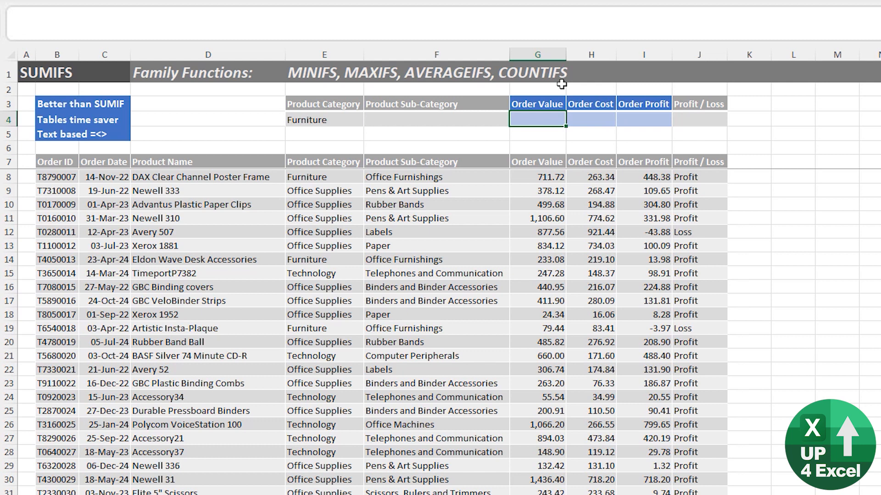
- Begin a SUMIFS formula in G4 with sum range G8:G5007
type("=sumif")
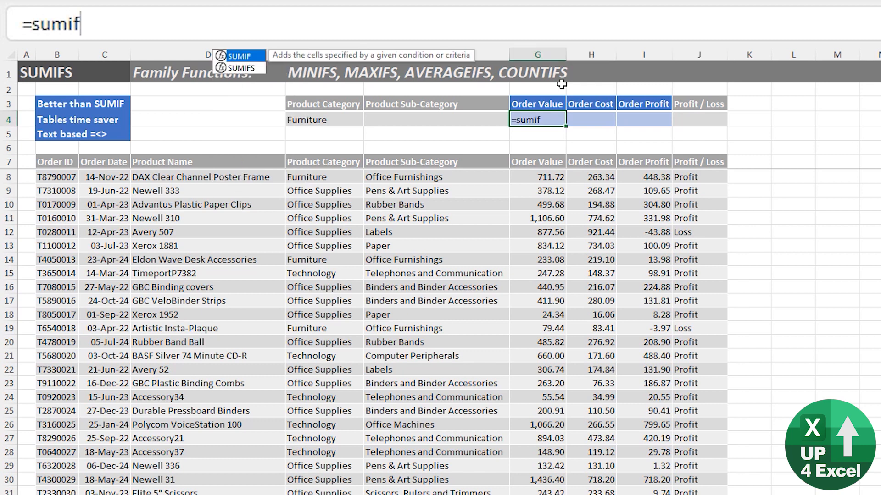
key("Down")
key("Tab")
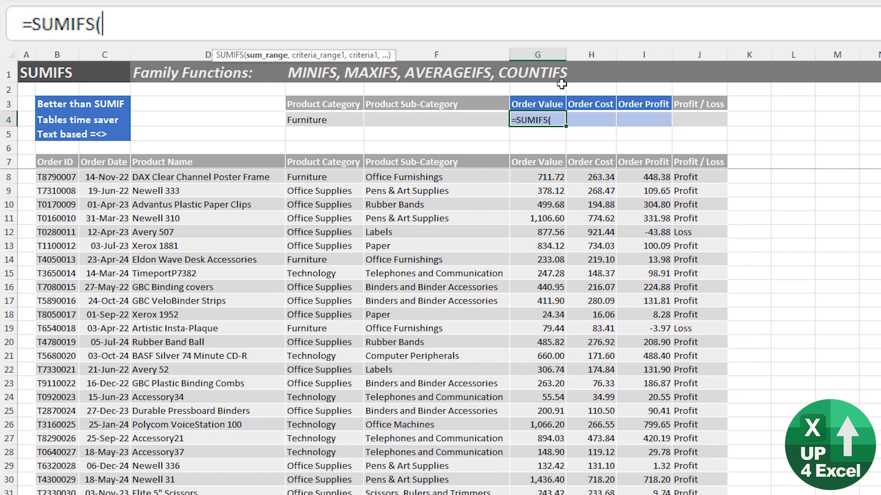
key("Down")
key("Down")
key("Down")
key("Down")
key("ctrl+shift+Down")
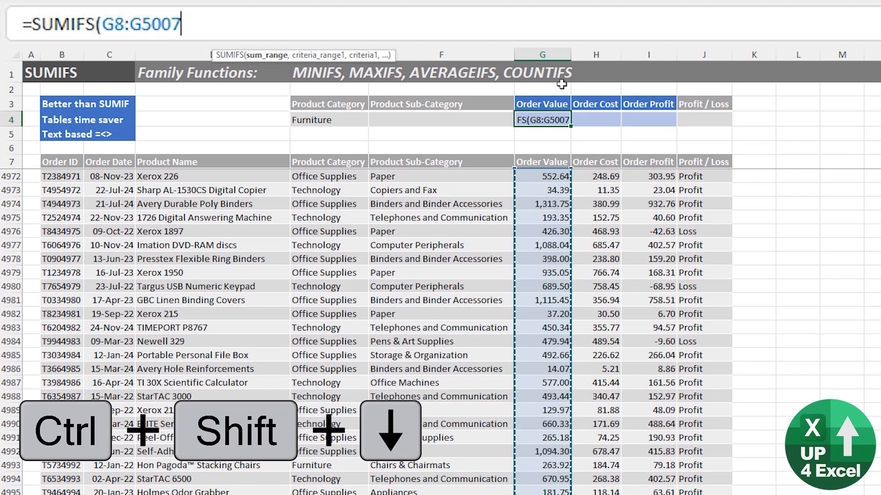
type(",")
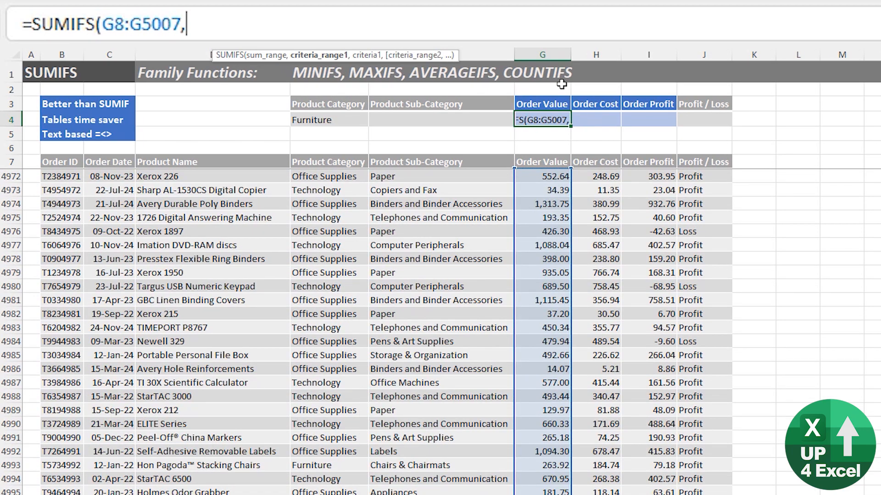
- Add criteria range E8:E5007 and criterion E4, then commit, giving 300,844.21
key("Left")
key("Left")
key("Down")
key("Down")
key("Down")
key("Down")
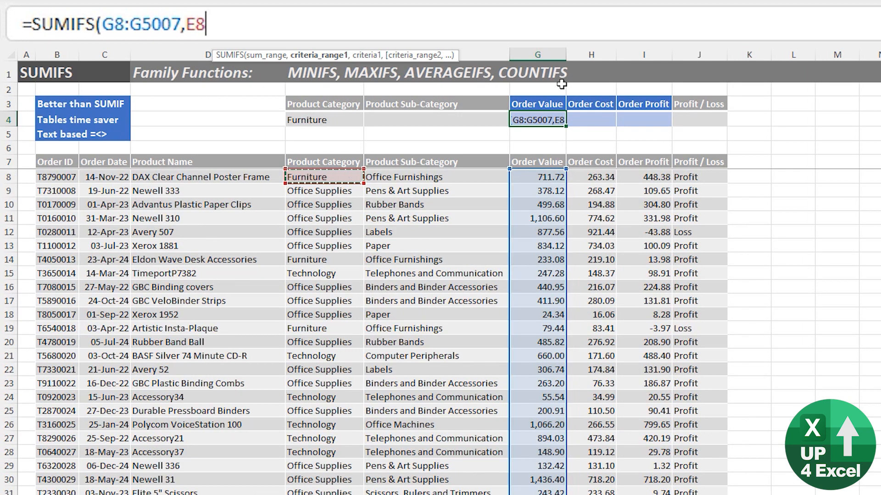
key("ctrl+shift+Down")
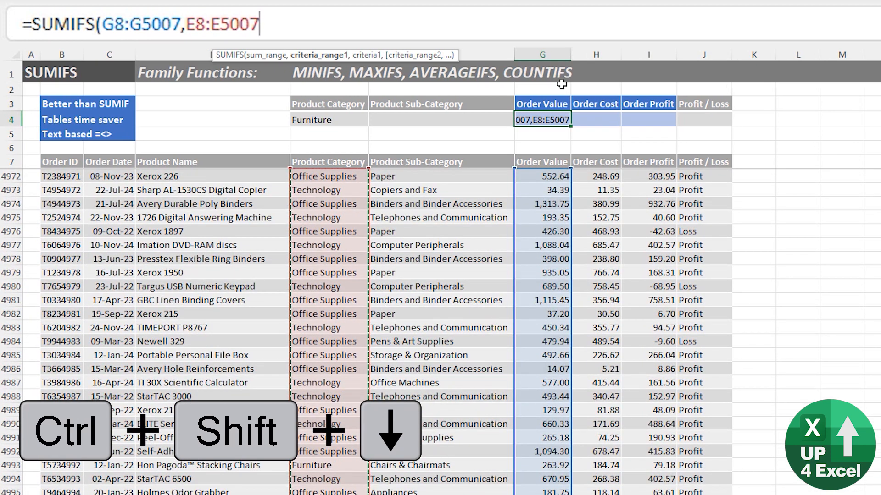
type(",")
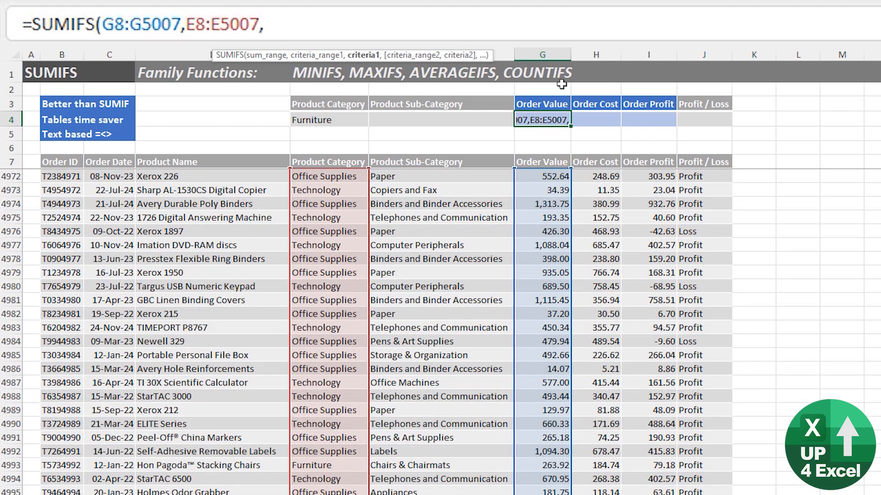
key("Up")
key("Left")
key("Left")
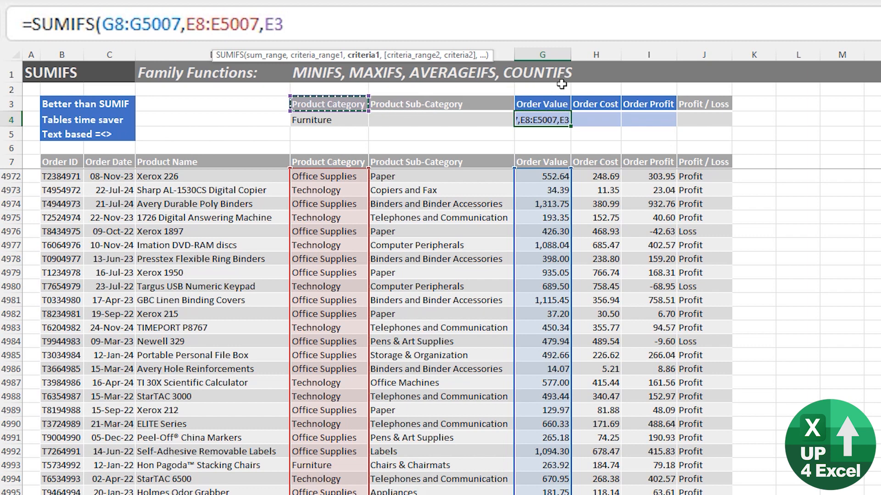
key("Down")
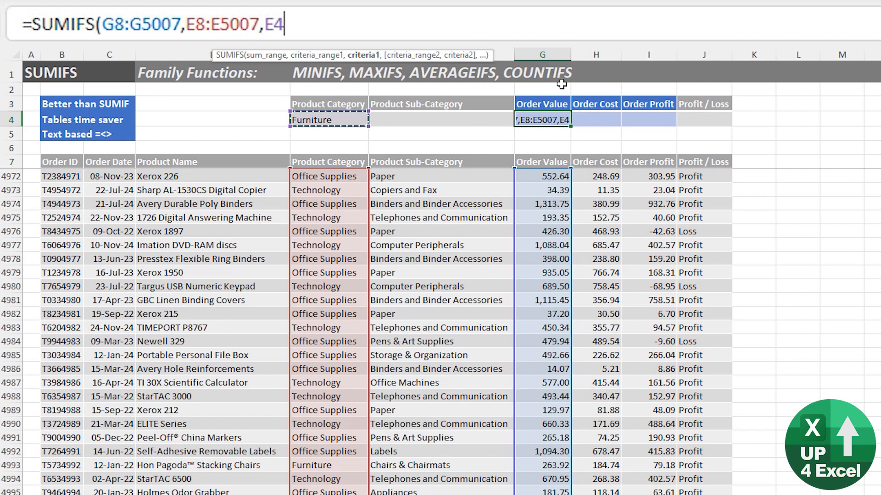
type(")")
key("Return")
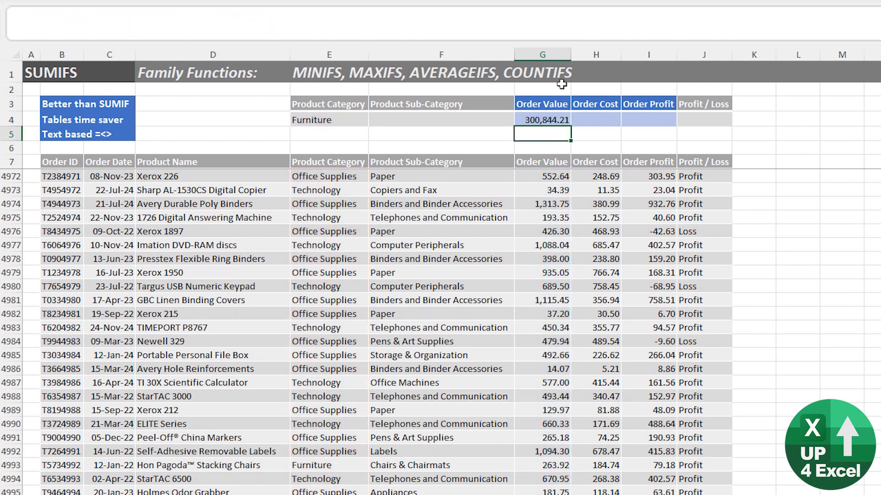
- Review the SUMIFS result in G4 against the data below
key("Up")
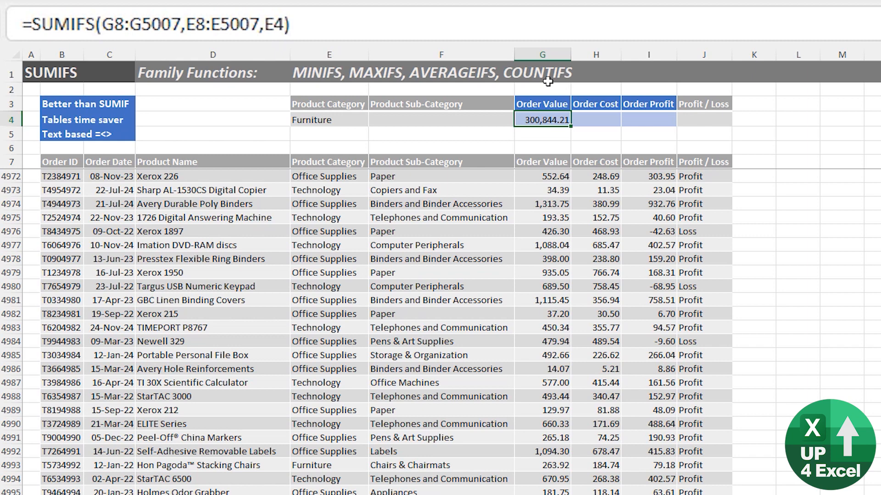
key("Down")
key("Down")
key("Down")
key("Down")
key("Up")
key("Up")
key("Up")
key("Up")
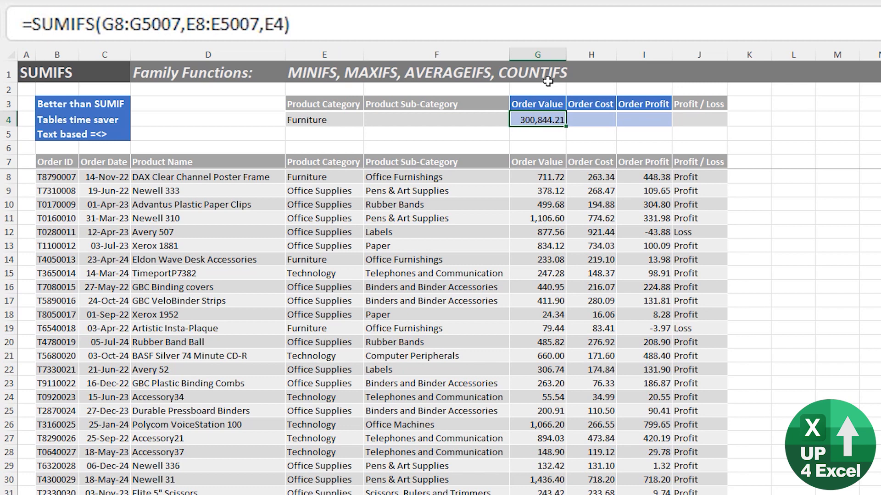
key("Down")
key("Down")
key("Down")
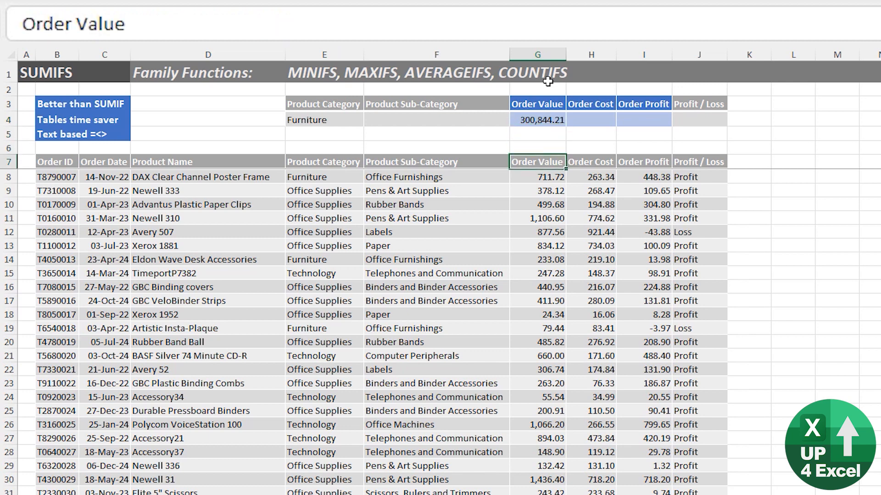
- Convert the order data into a table with headers (Table2)
key("ctrl+t")
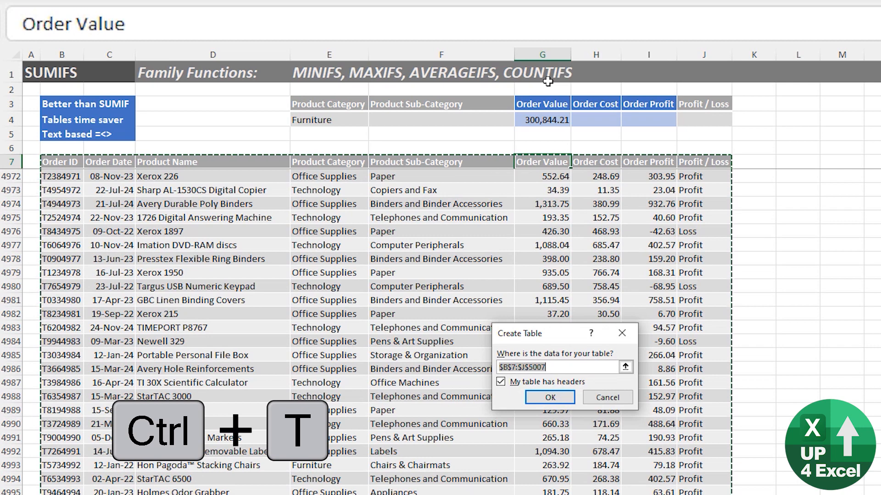
key("Return")
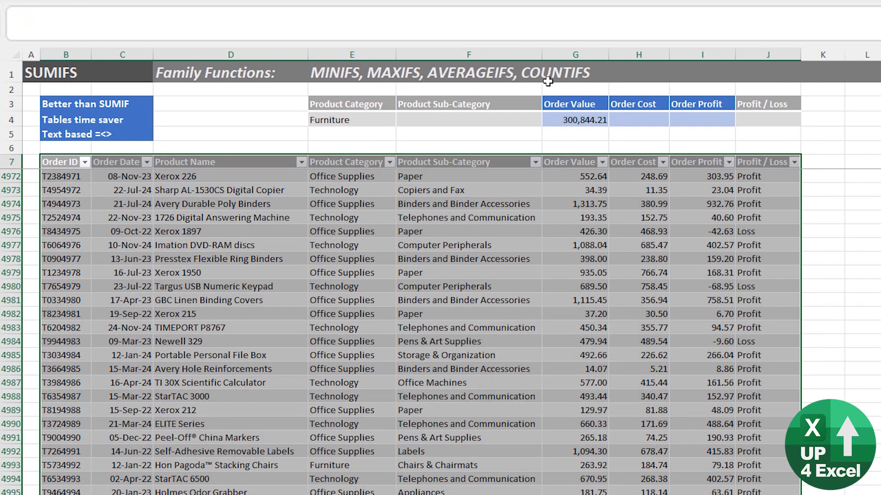
key("Up")
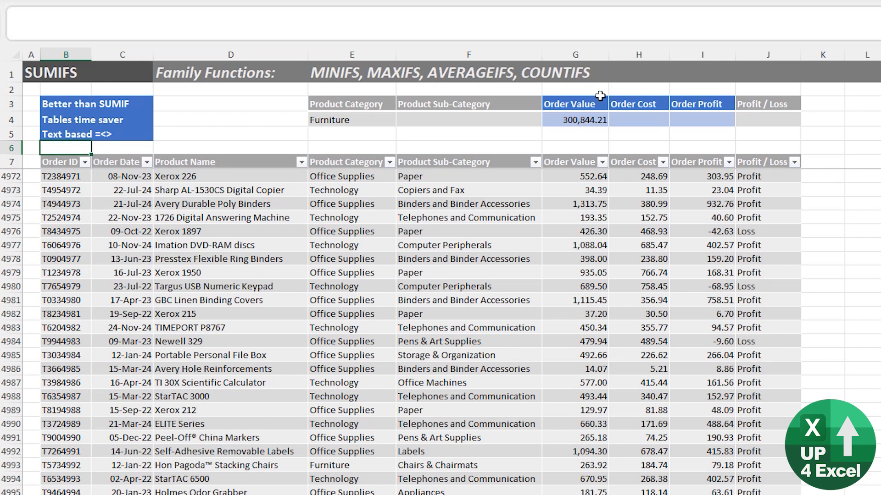
- Clear G4 and start a new SUMIFS summing Table2[Order Value]
left_click(593, 118)
key("Delete")
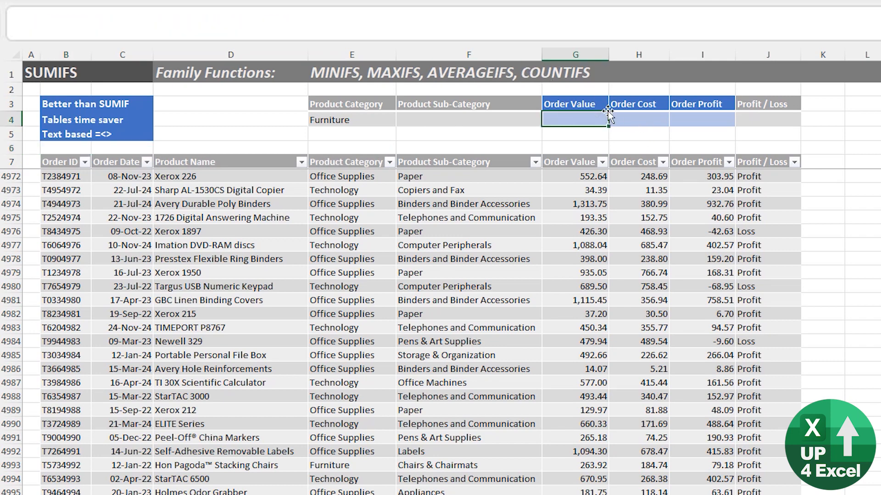
type("=sum")
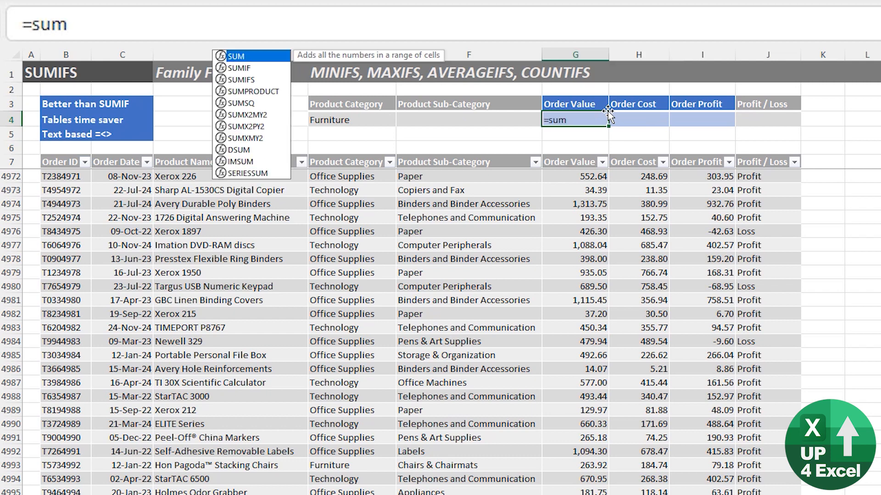
key("Down")
key("Down")
key("Tab")
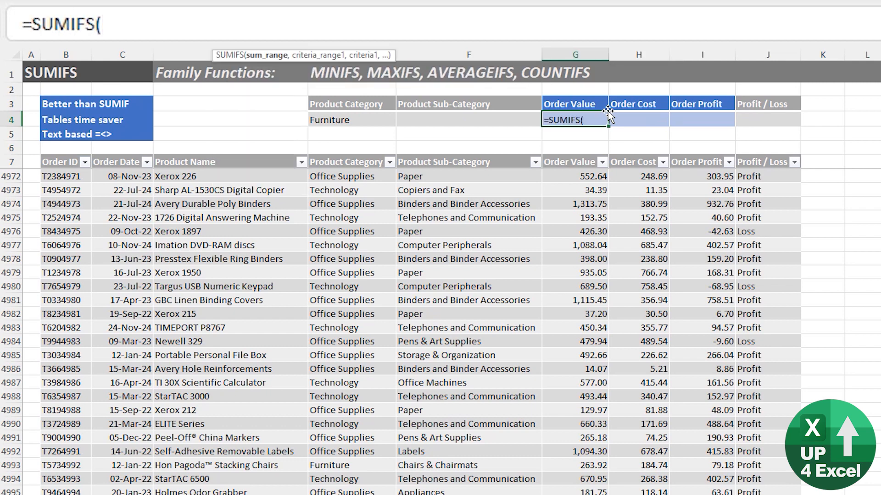
key("Down")
key("Down")
key("Down")
key("Down")
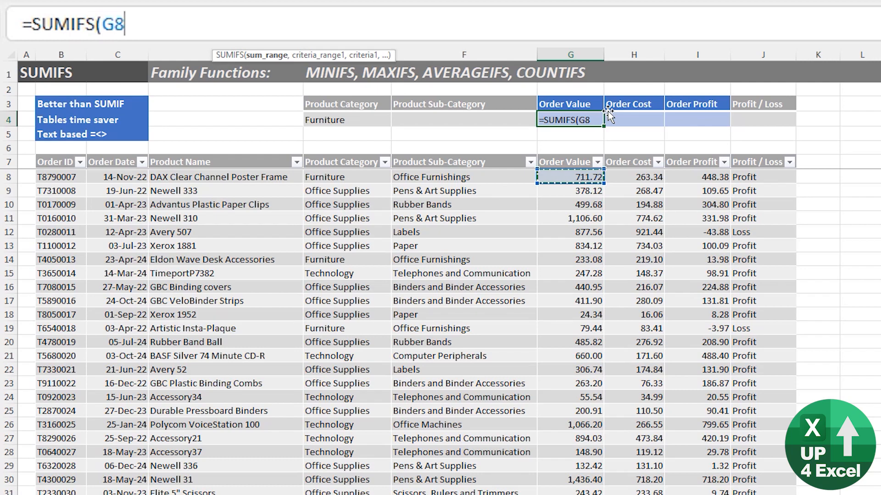
key("ctrl+space")
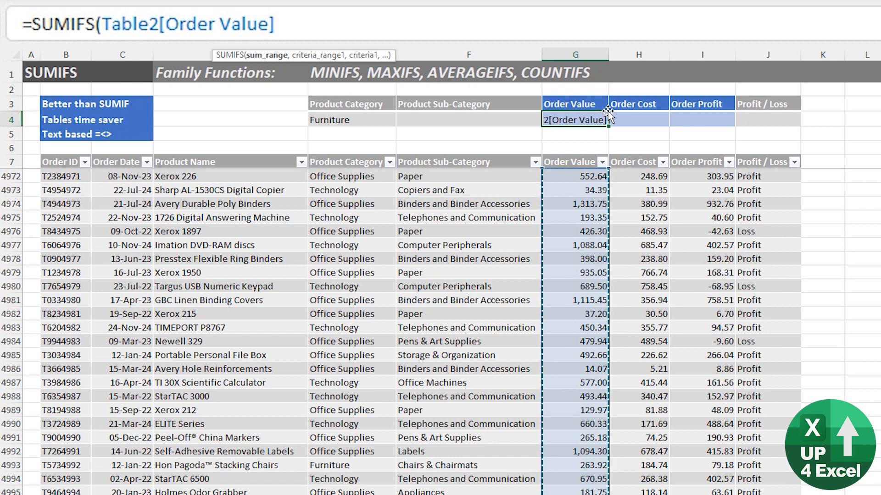
type(",")
- Add Table2[Product Category] as criteria range with criterion E4 and commit the formula
key("Left")
key("Left")
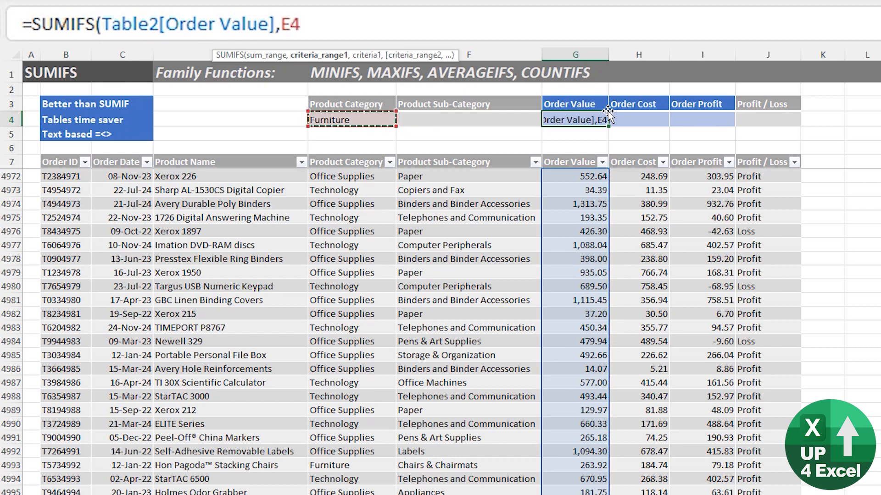
key("ctrl+Down")
key("Down")
key("Down")
key("ctrl+space")
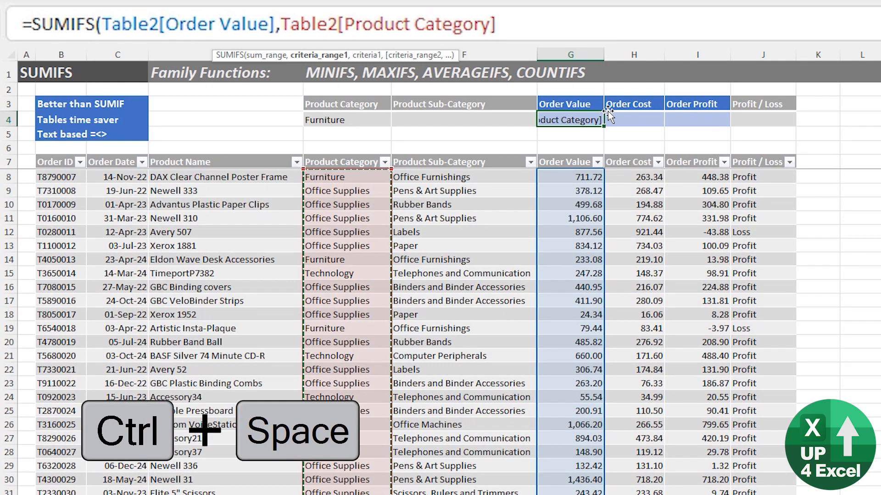
type(",")
key("Left")
key("Left")
key("Left")
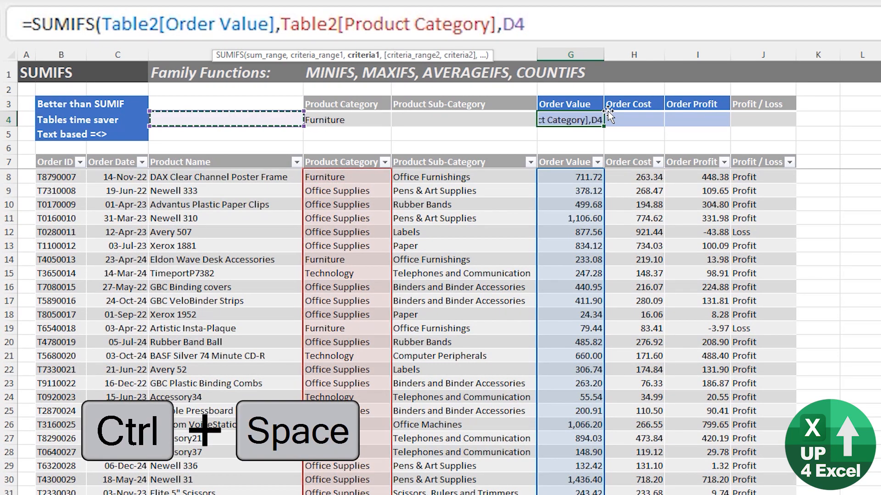
key("Right")
key("Right")
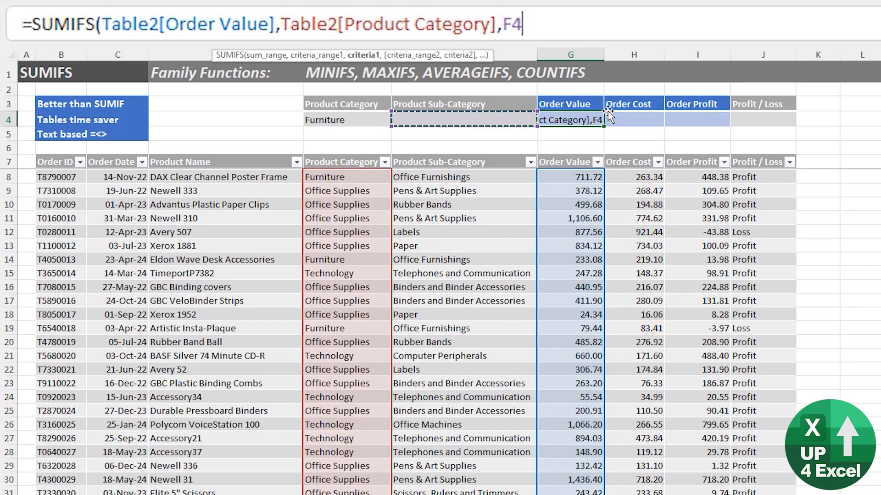
key("Left")
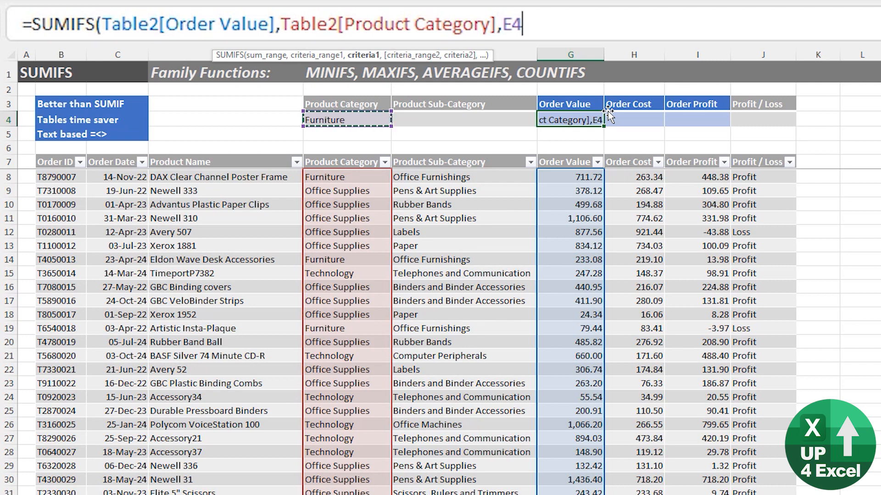
type(")")
key("ctrl+Return")
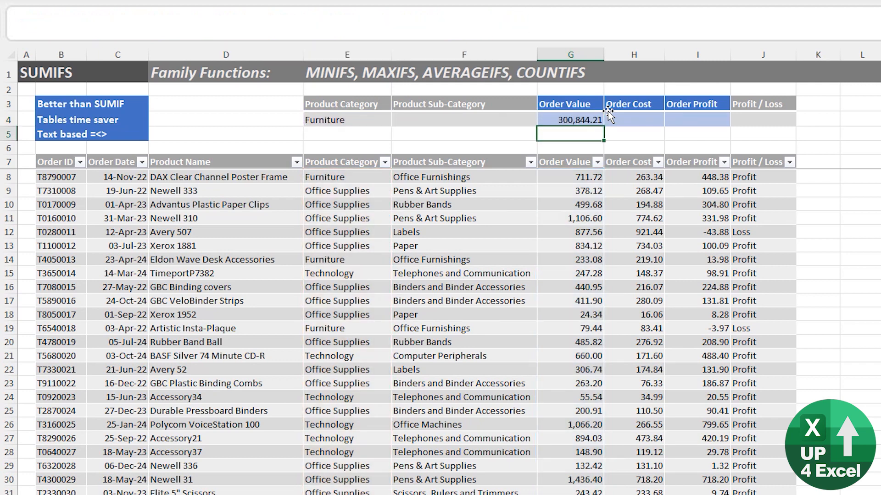
- Set the sub-category criterion in F4 to Chairs & Chairmats
left_click(608, 113)
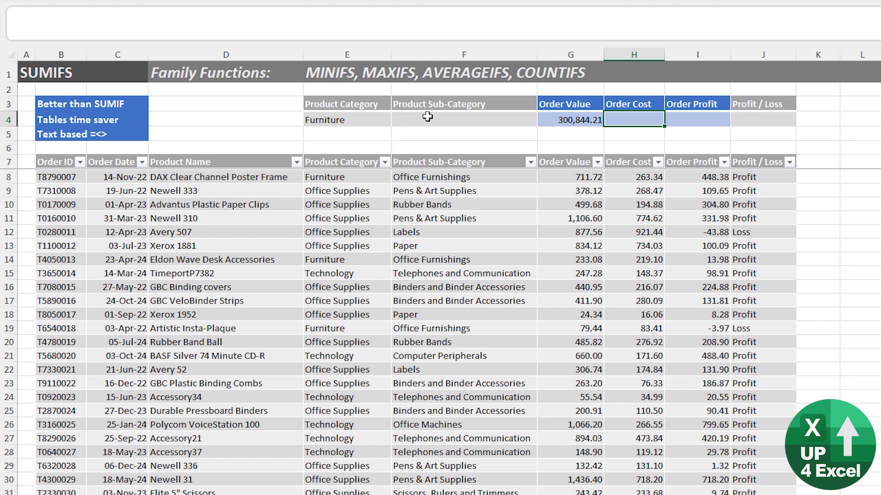
left_click(427, 117)
left_click(355, 119)
left_click(504, 119)
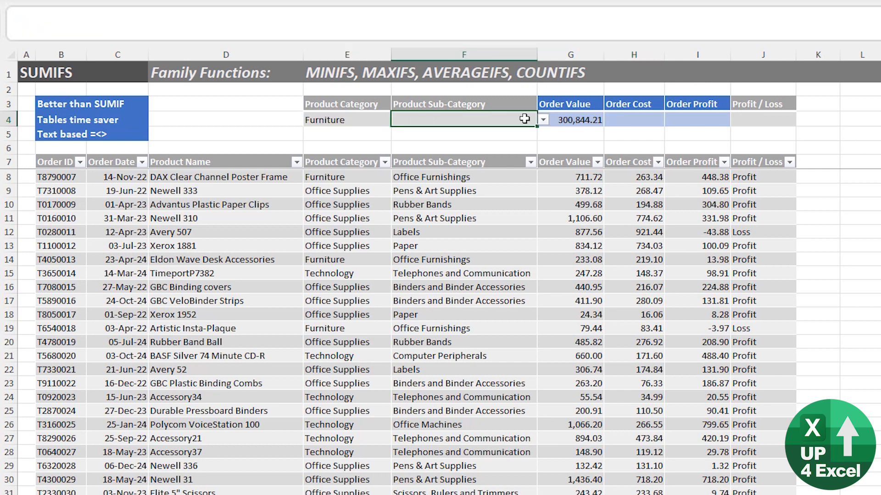
left_click(543, 120)
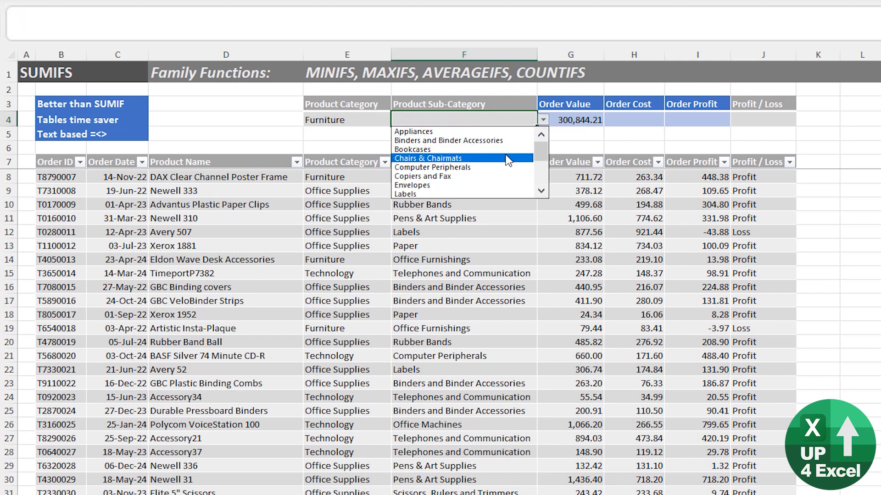
left_click(429, 158)
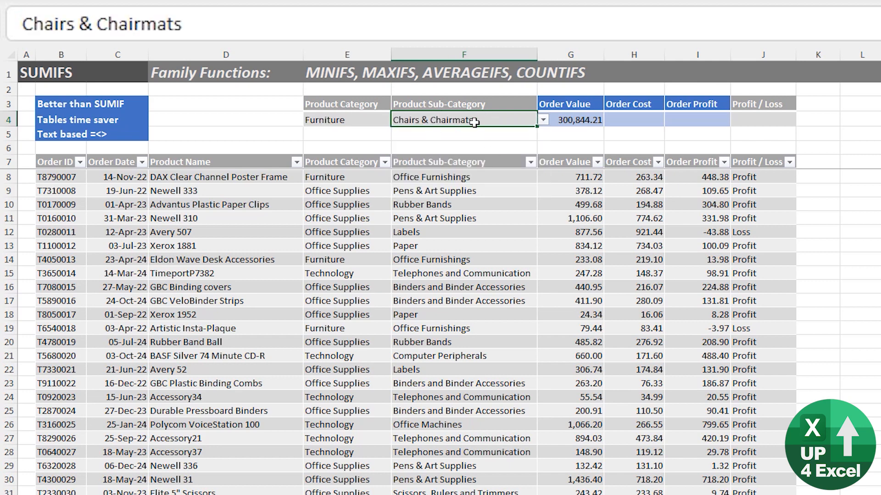
left_click(347, 118)
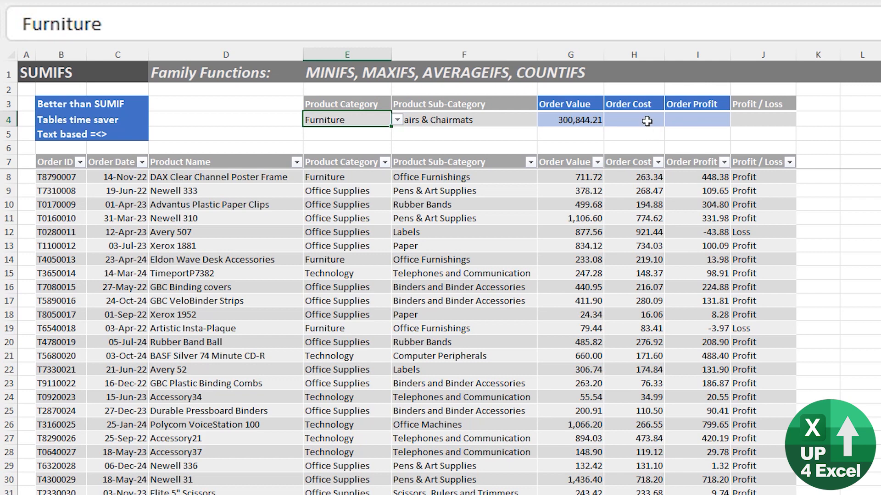
- Set the Profit / Loss criterion in J4 to Loss
left_click(647, 119)
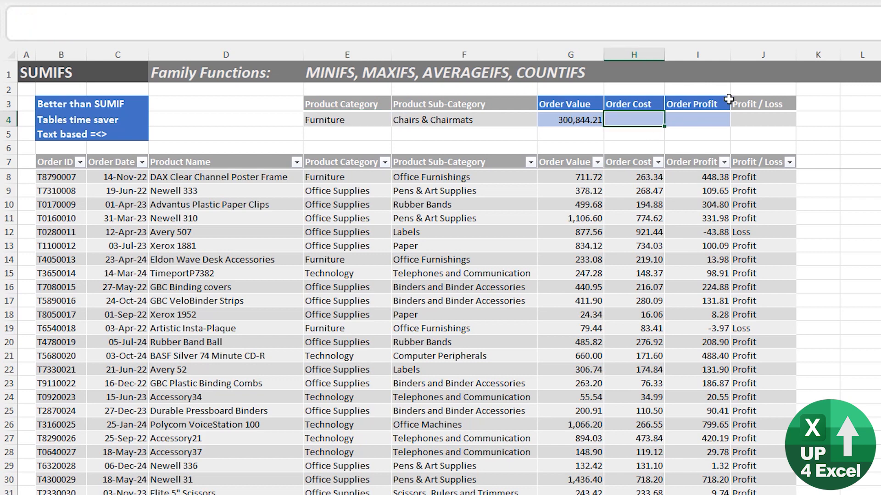
left_click(772, 121)
left_click(801, 121)
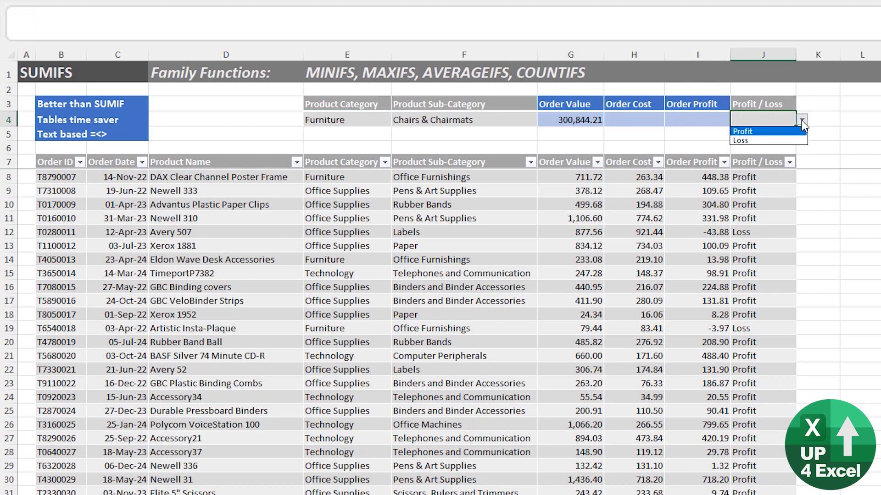
left_click(787, 141)
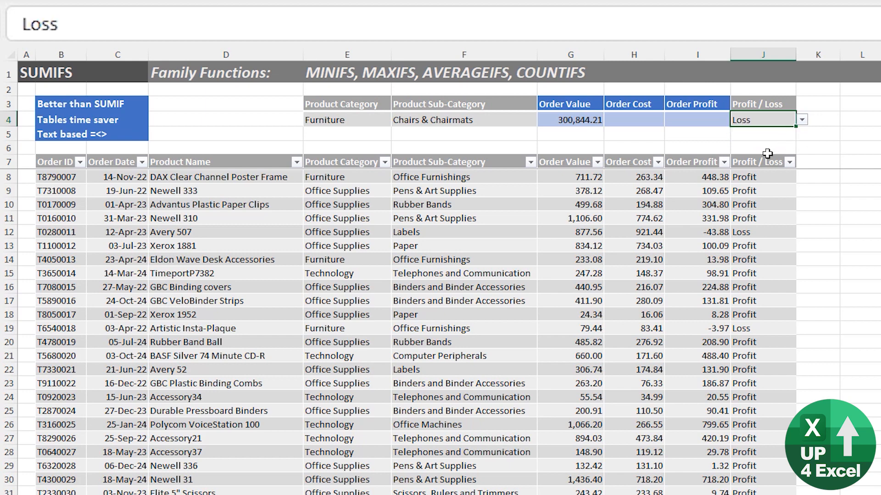
left_click(645, 120)
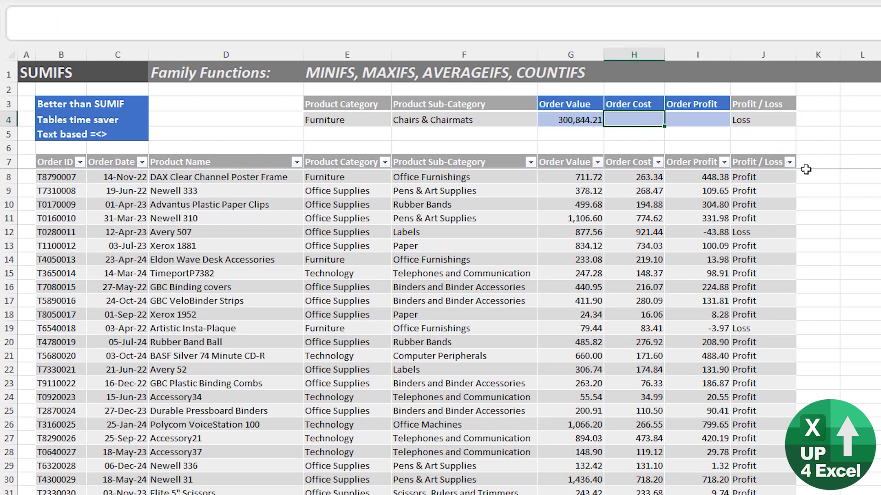
key("Left")
key("Left")
key("Left")
- Start a SUMIFS in I4 over Table2[Order Profit] with Product Category as first criteria range
key("Right")
key("Right")
key("Right")
key("Right")
type("=sumifs")
key("Tab")
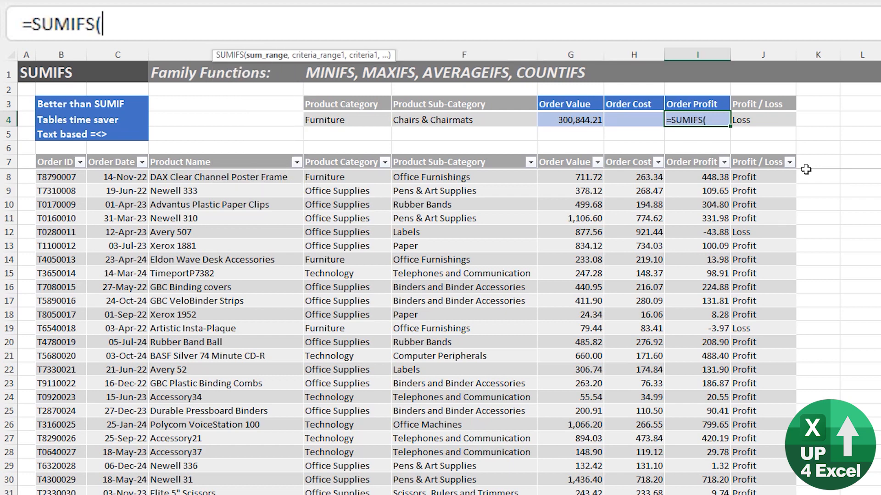
key("Down")
key("Down")
key("Down")
key("Down")
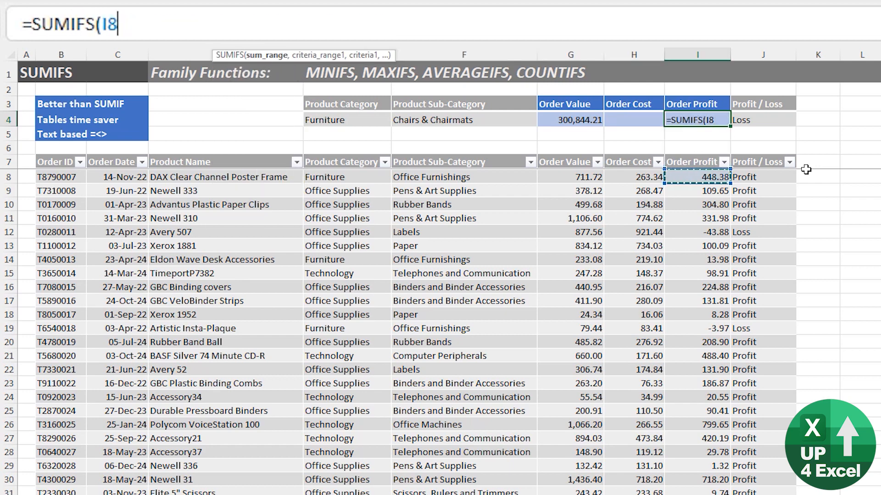
key("ctrl+space")
type(",")
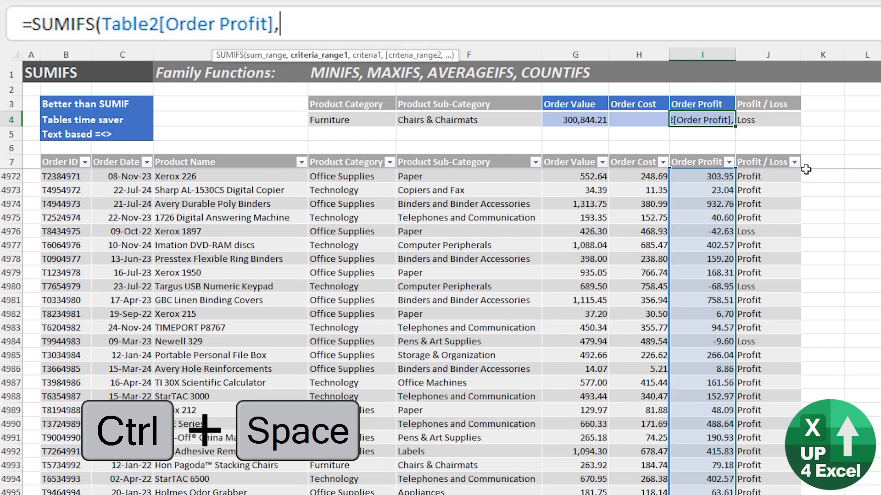
key("Left")
key("Left")
key("Left")
key("Left")
key("Down")
key("Down")
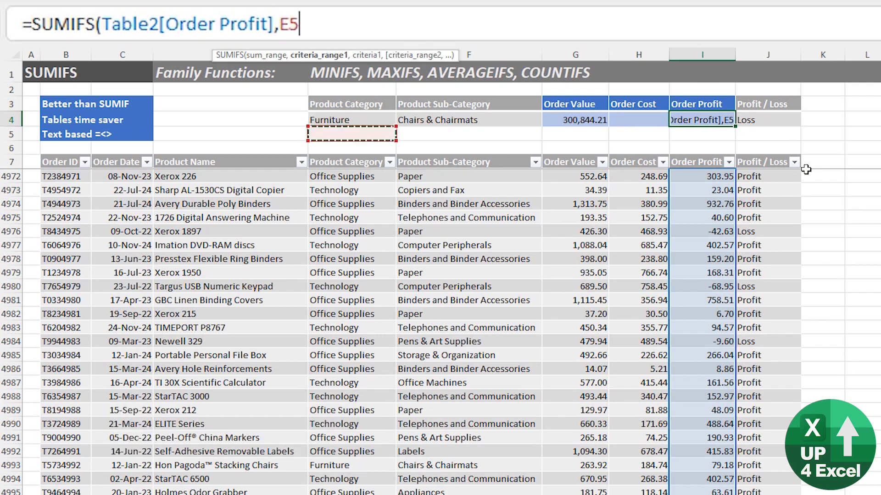
key("Down")
key("Down")
key("ctrl+space")
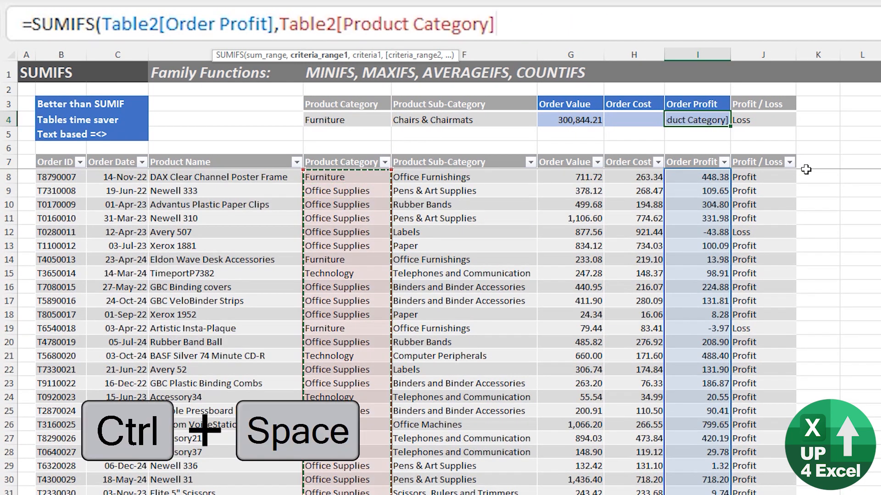
- Add criterion E4, then the Product Sub-Category column with criterion F4
type(",")
key("Left")
key("Left")
key("Left")
key("Left")
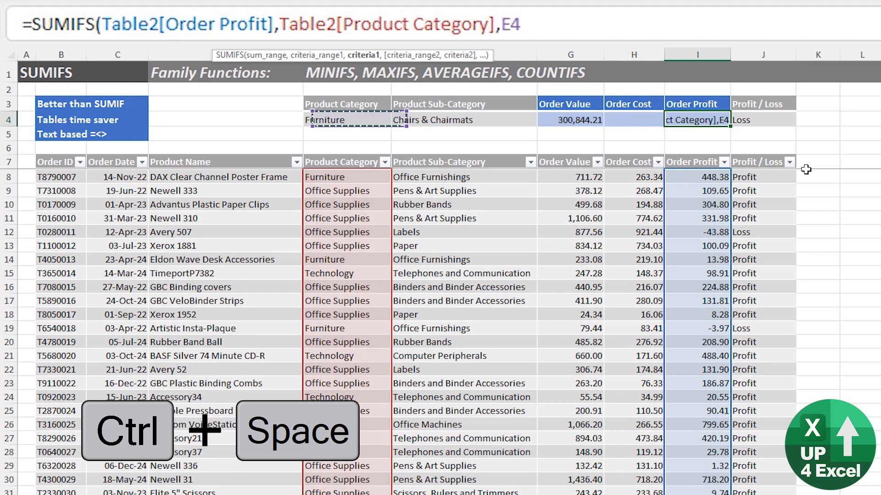
type(",")
key("Left")
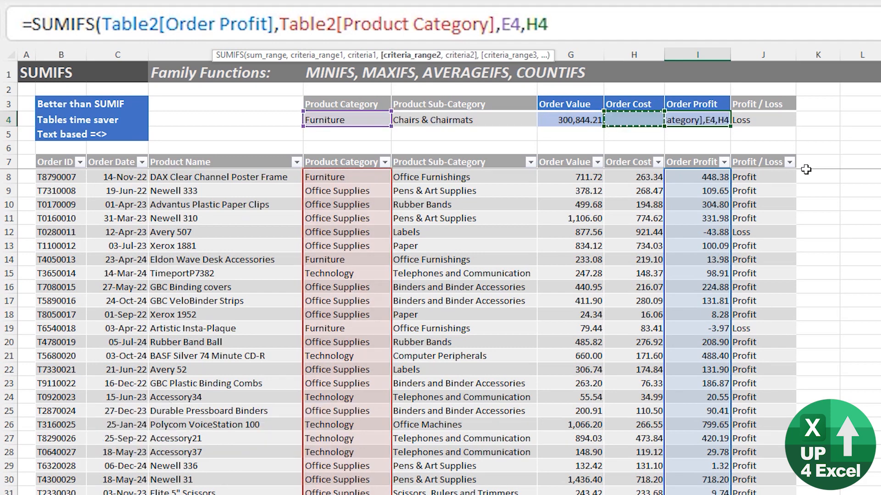
key("Left")
key("Left")
key("Down")
key("Down")
key("Down")
key("Down")
key("ctrl+space")
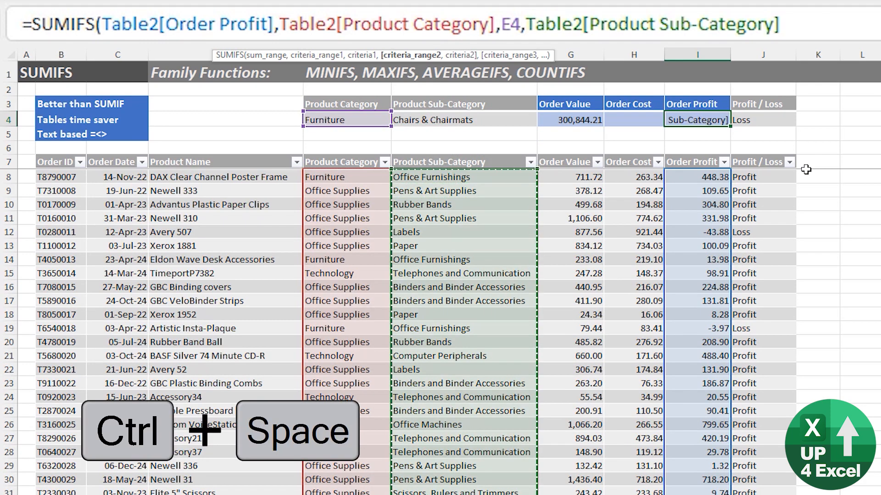
type(",")
key("Left")
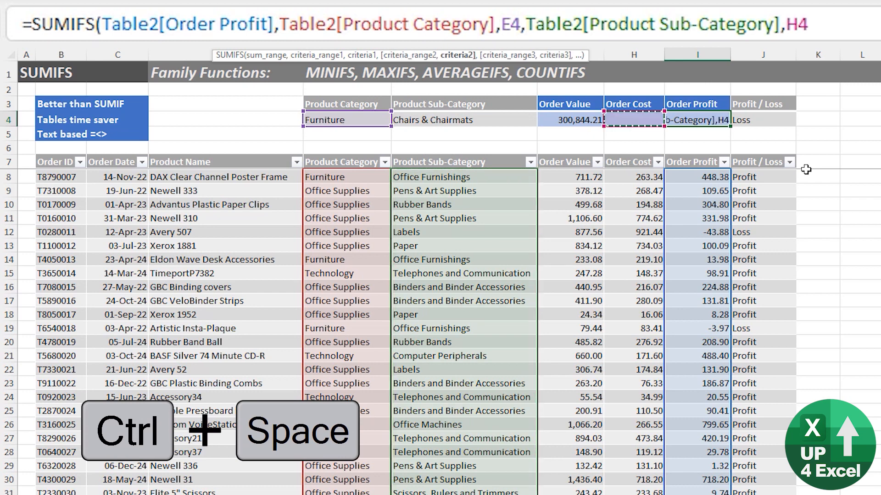
key("Left")
key("Left")
key("Left")
key("Right")
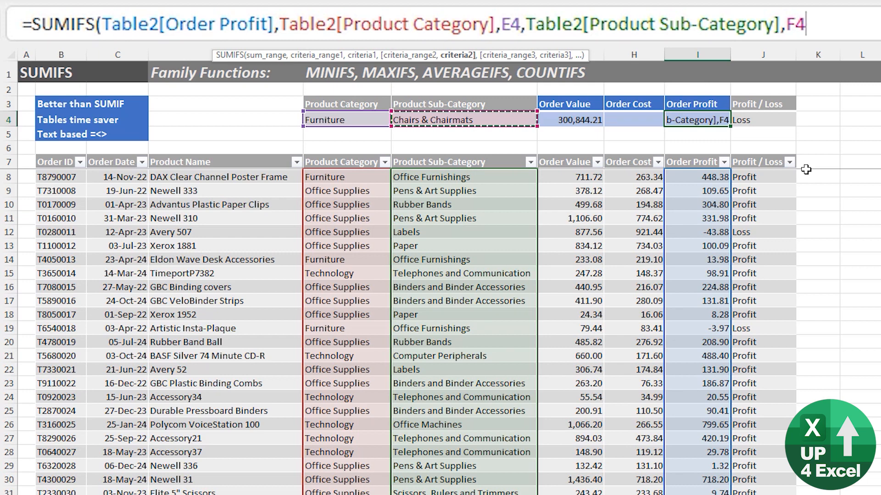
- Add the Profit / Loss column with criterion J4 and commit, giving -167.90
type(",")
key("Right")
key("Down")
key("Down")
key("Down")
key("Down")
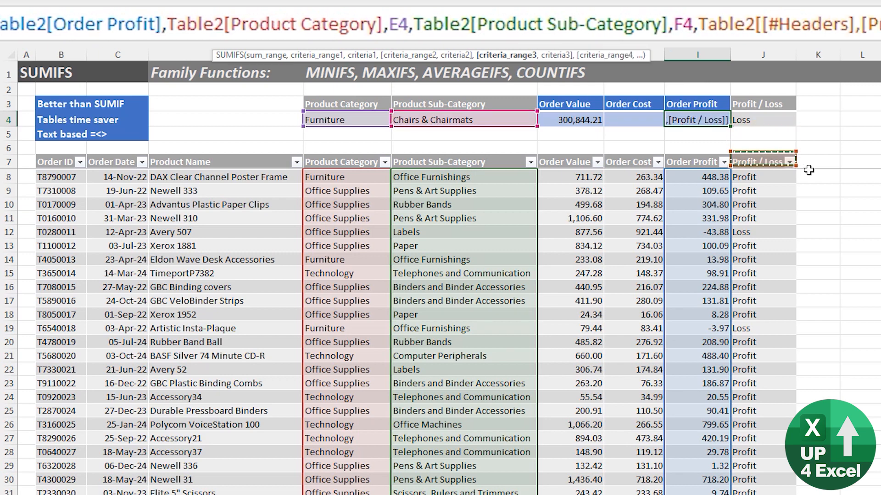
key("ctrl+space")
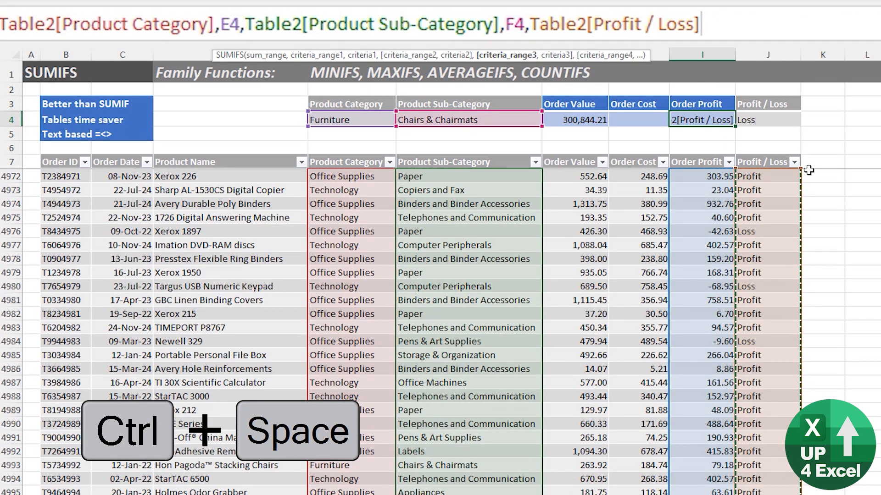
type(",")
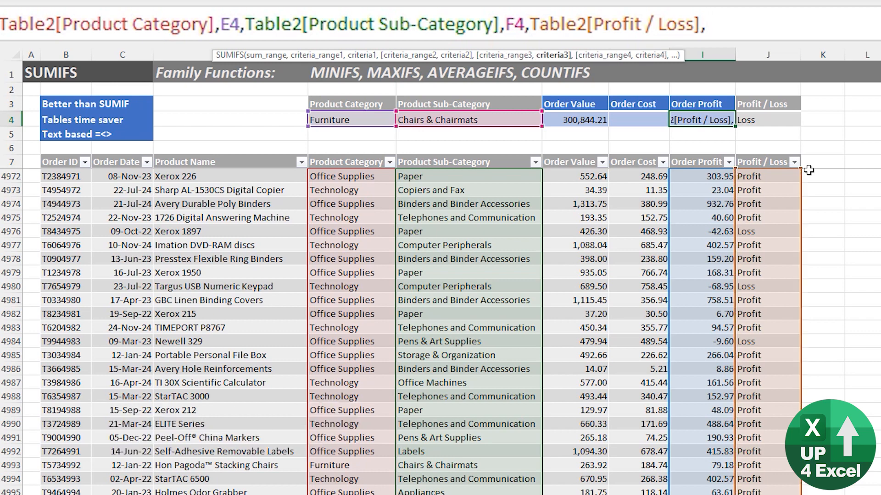
key("Right")
key("Up")
key("Down")
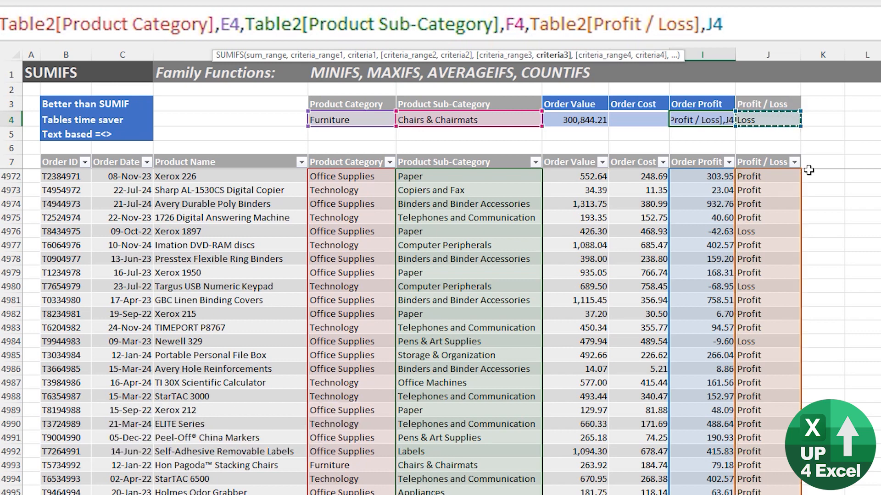
type(")")
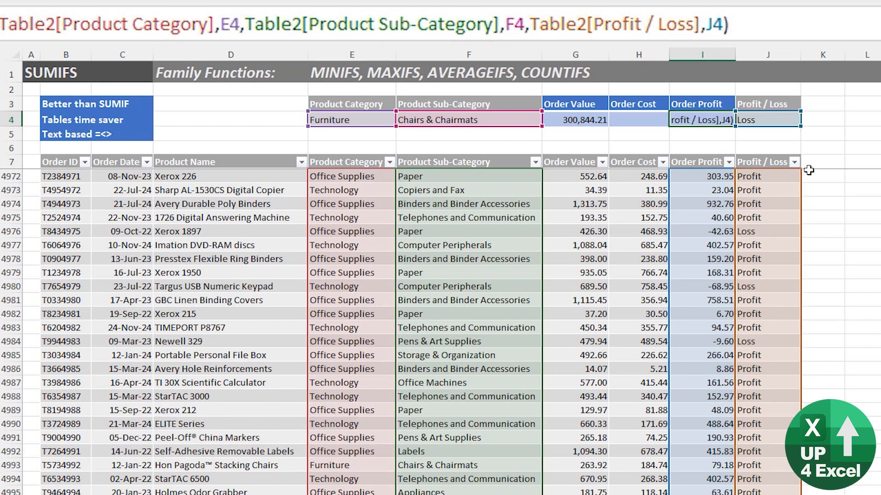
key("ctrl+Return")
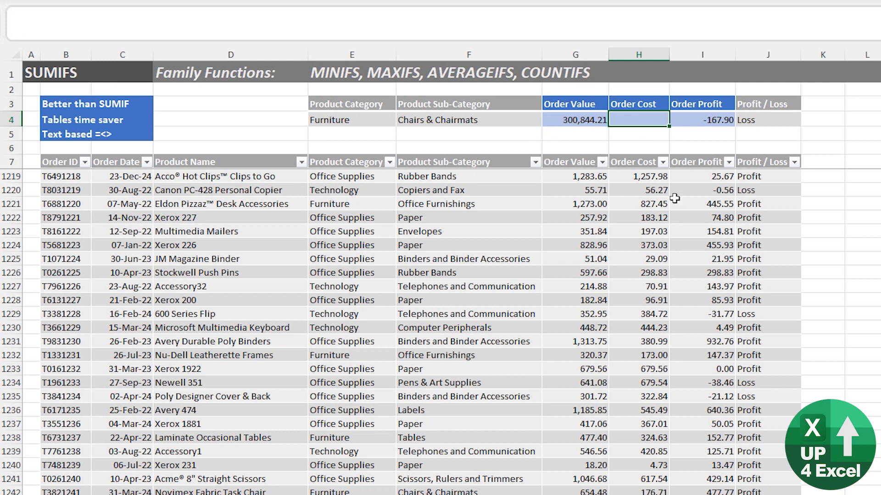
key("Down")
key("Down")
key("Down")
key("Down")
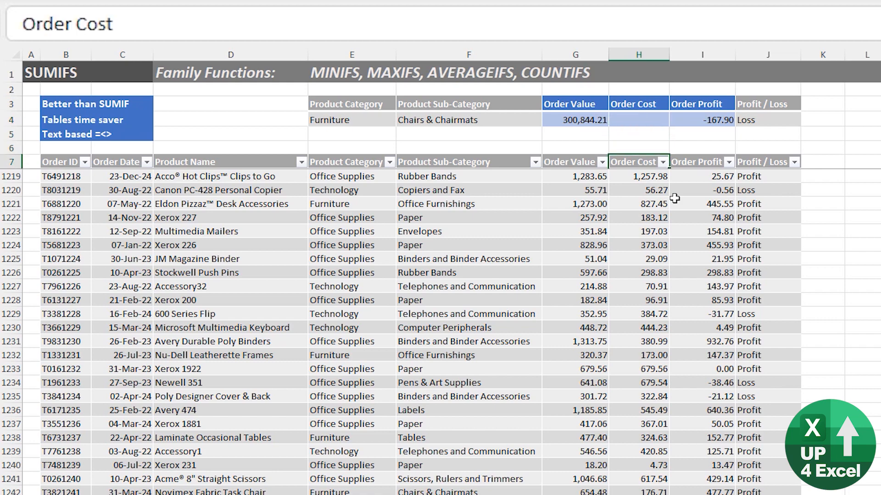
key("Left")
key("Right")
key("Up")
key("Up")
key("Up")
key("Up")
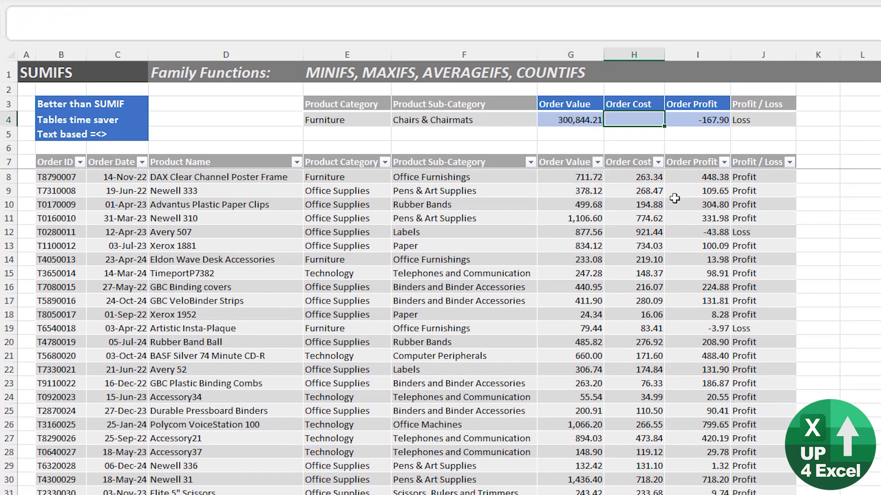
- Start a formula in H4 as SUMIFS and change the function to COUNTIFS
type("=sum")
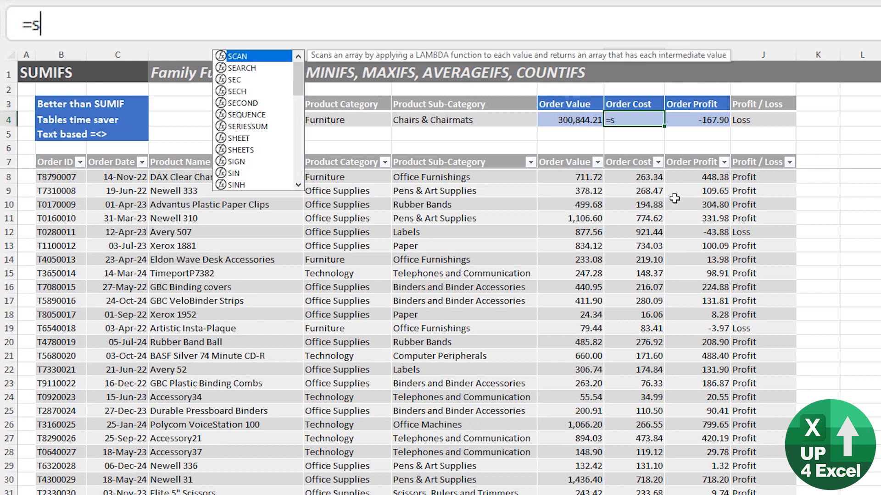
key("Down")
key("Down")
key("Tab")
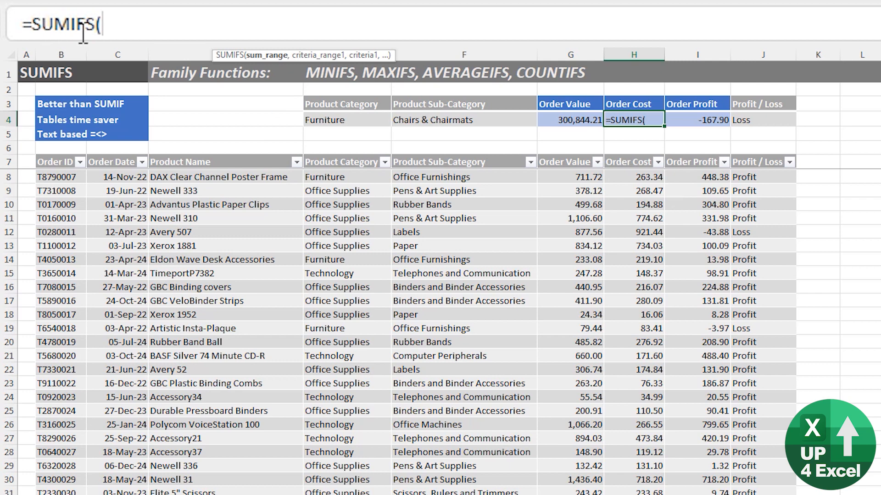
left_click(76, 21)
key("ctrl+shift+Left")
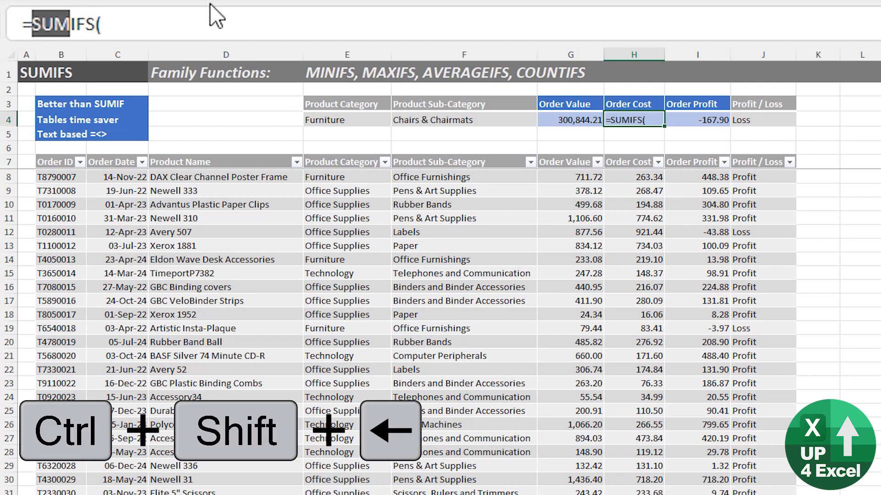
type("count")
key("Tab")
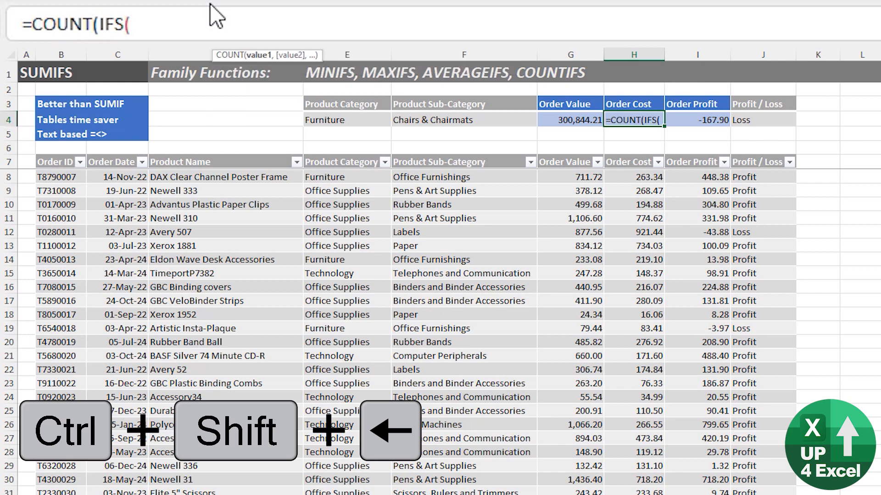
key("BackSpace")
key("ctrl+Right")
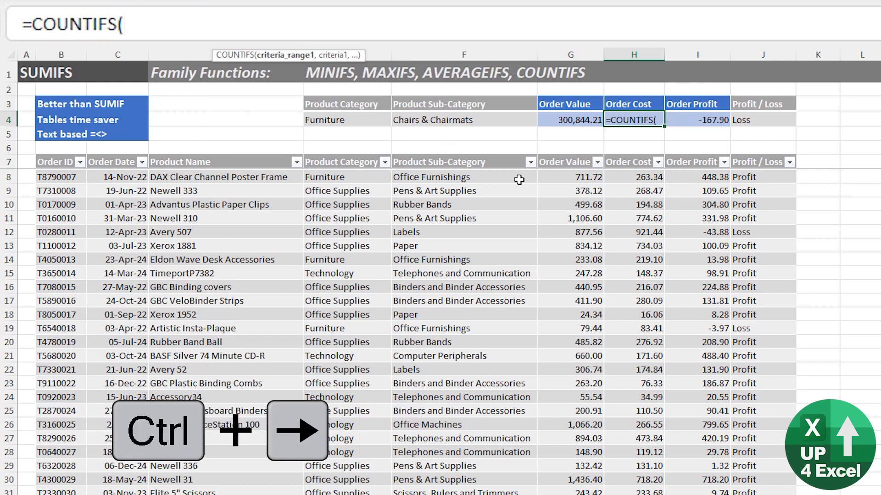
- Count the Order Cost column entries greater than 1000, giving 150
left_click(638, 177)
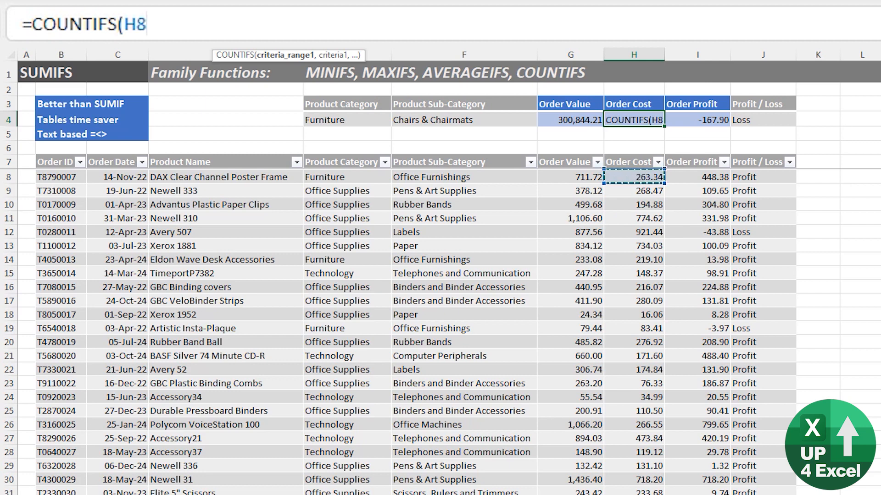
key("Up")
key("Down")
key("ctrl+shift+Down")
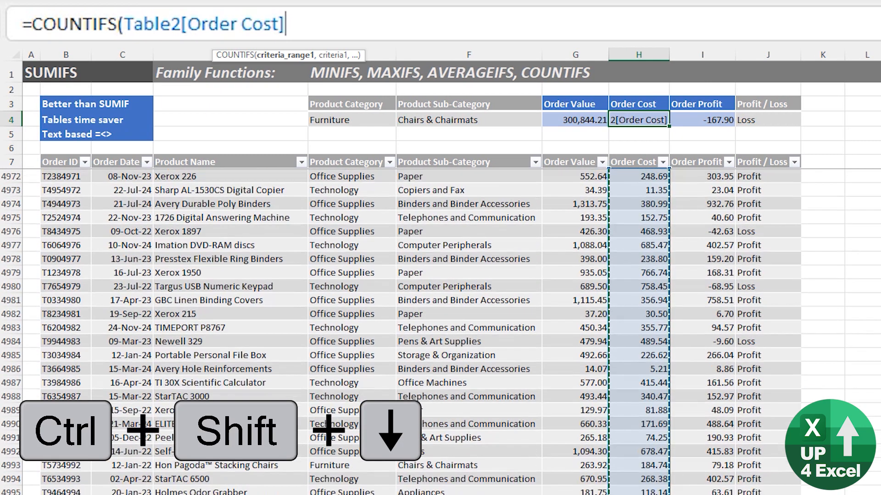
type(",")
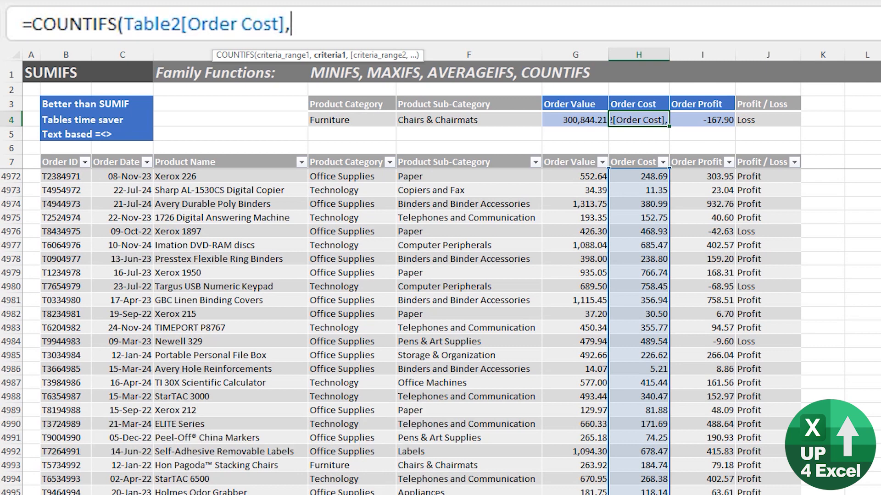
type("\"")
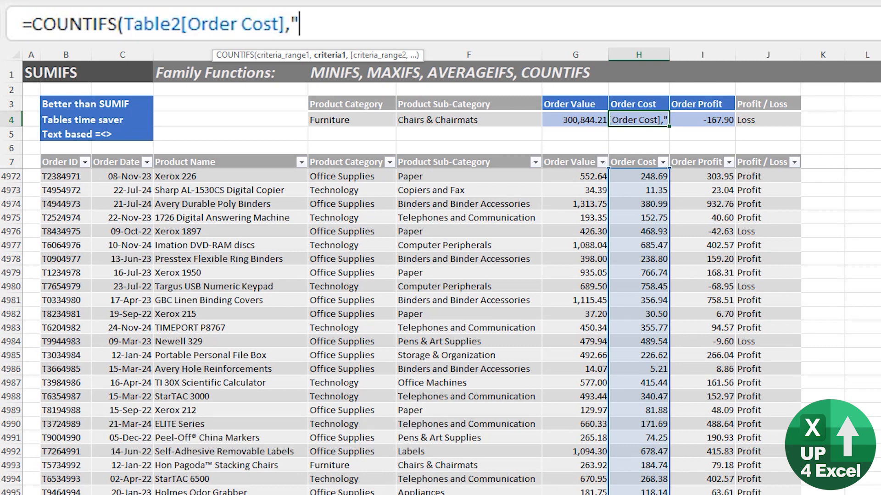
type(">1000")
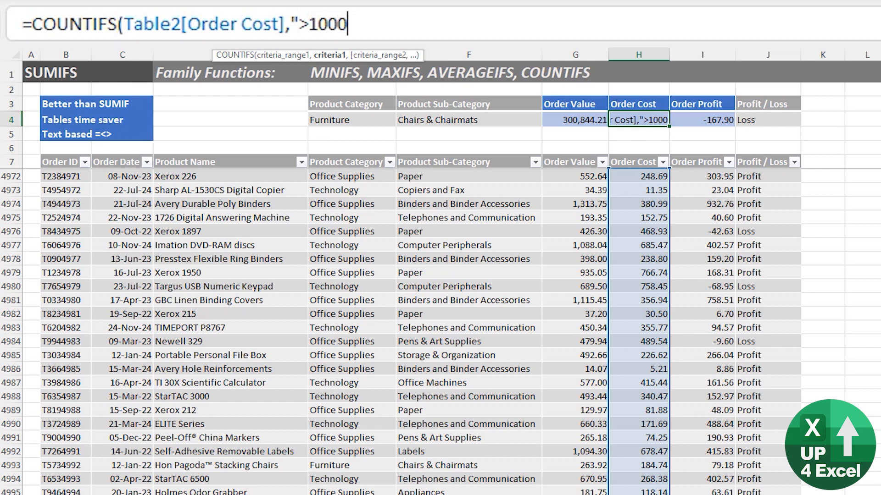
type("\")")
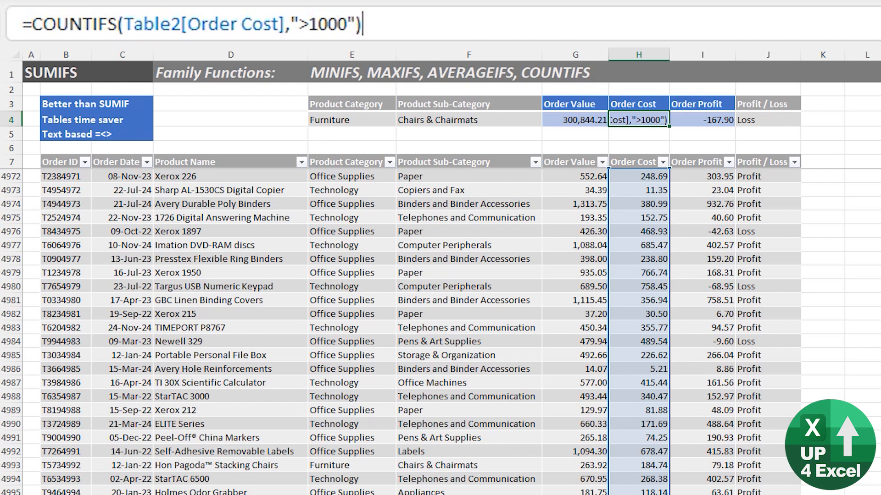
key("ctrl+Return")
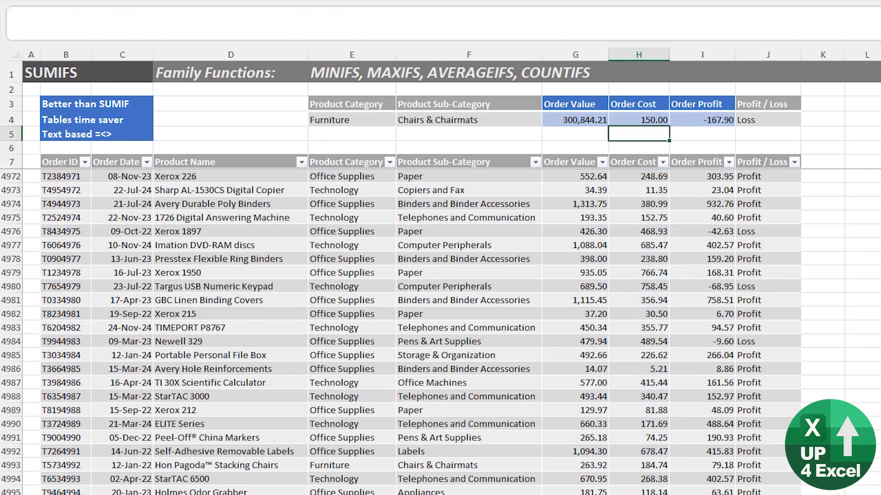
key("Down")
key("Down")
key("Down")
key("Down")
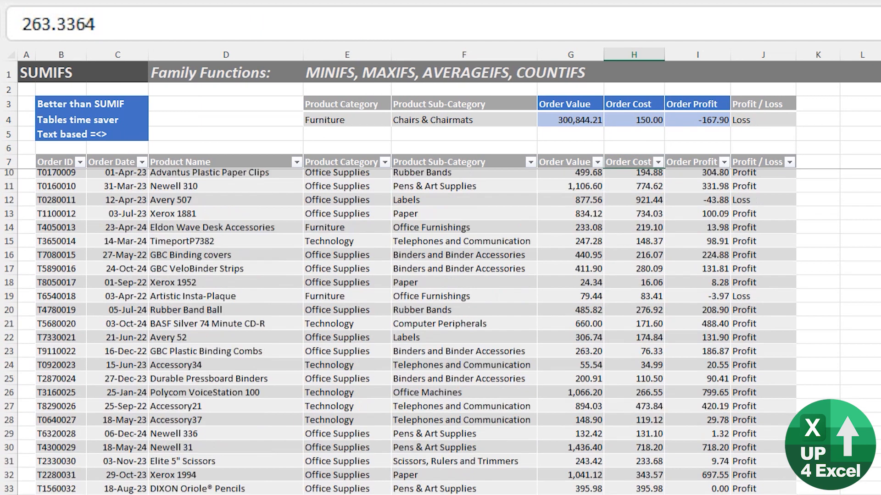
key("Up")
key("Up")
key("Up")
key("Up")
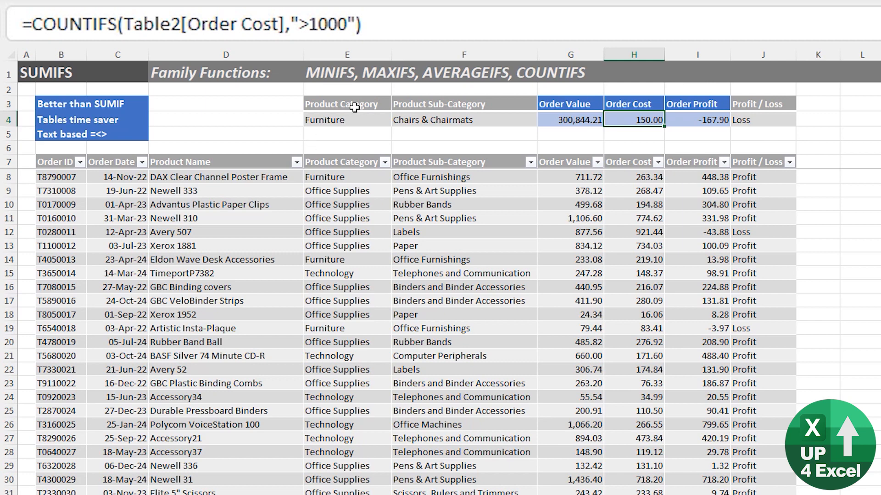
- Add a second Table2[Order Cost] condition of "<2000" to the COUNTIFS in H4
left_click(360, 20)
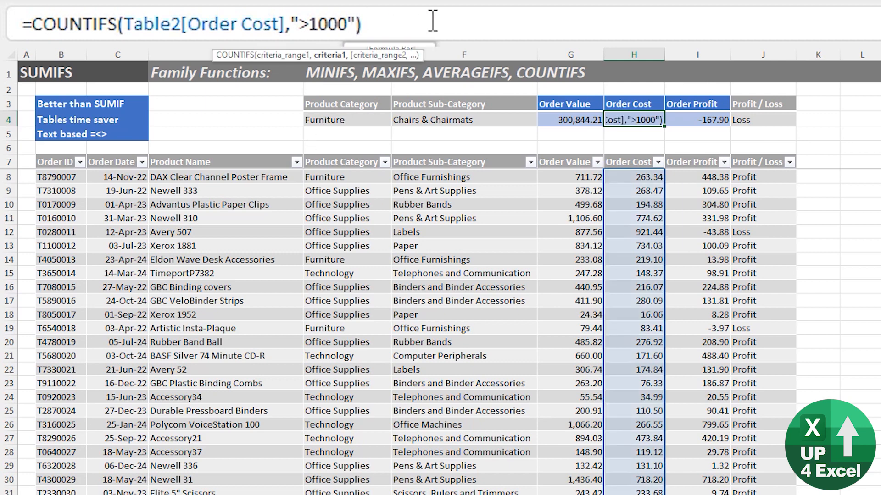
type(",")
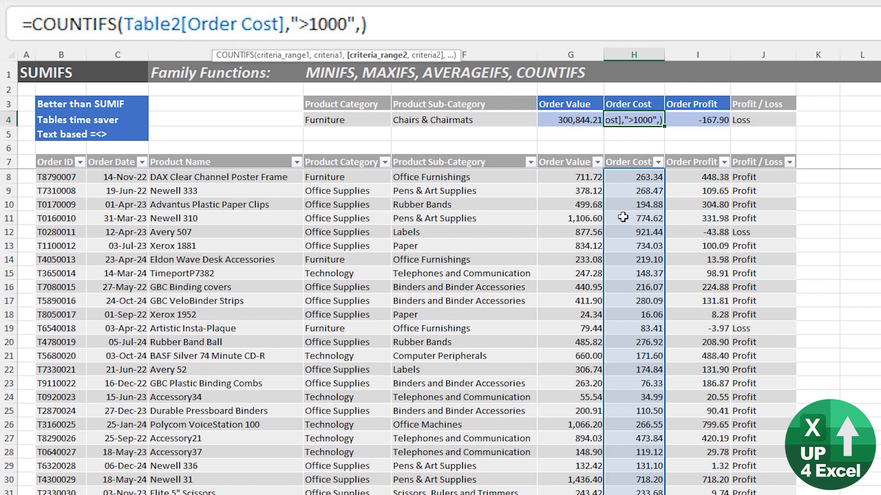
left_click(647, 216)
key("ctrl+space")
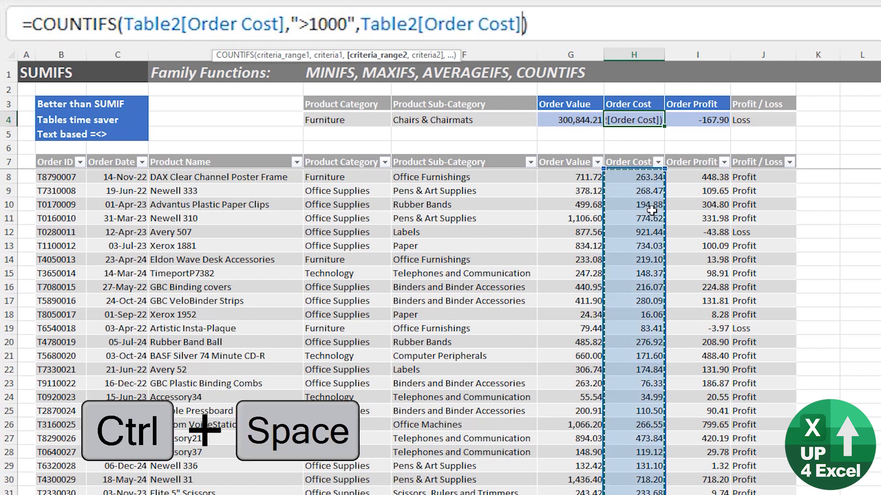
type(",\"<2")
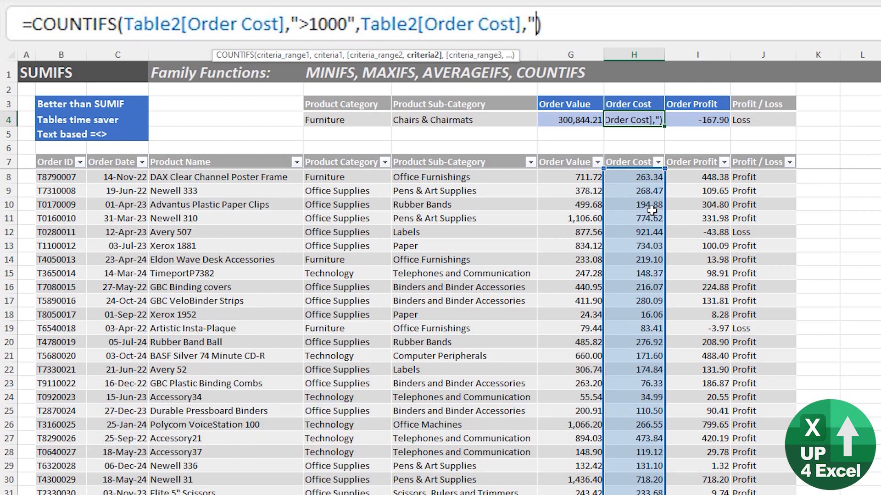
type("000\"")
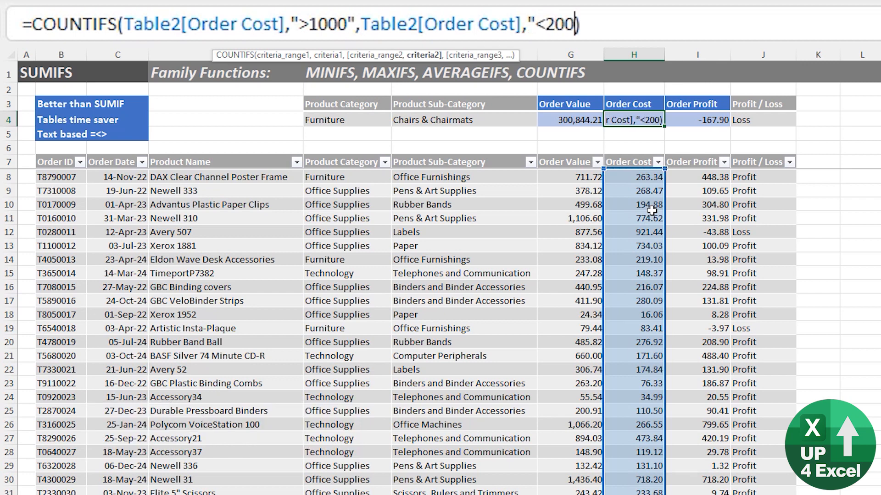
type(")")
key("Return")
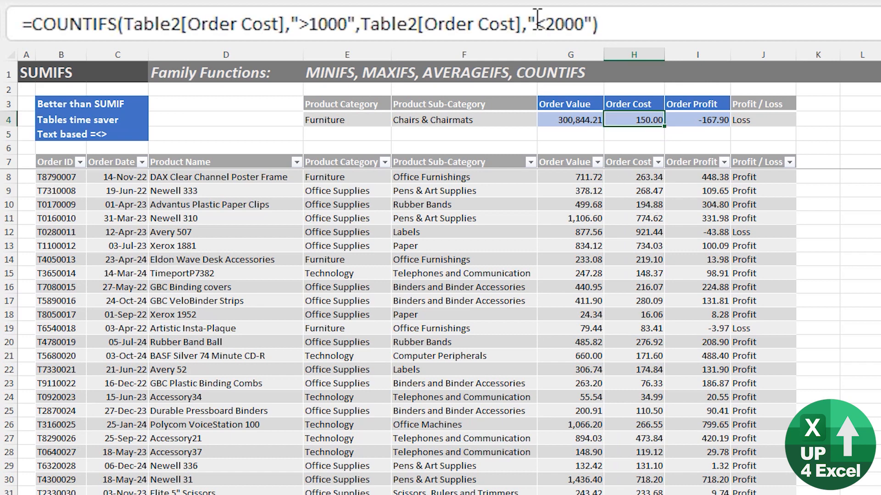
- Correct the upper limit in the count to "<12000"
left_click(554, 21)
key("BackSpace")
type("12")
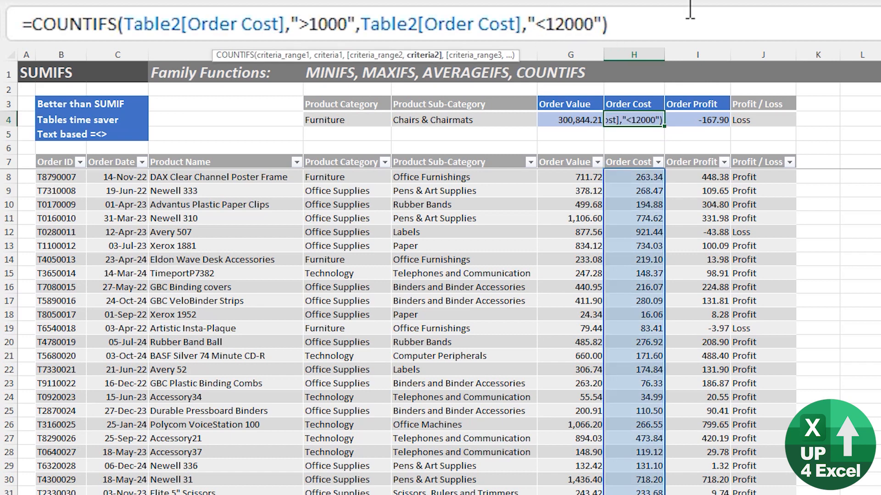
key("Delete")
key("Return")
- Switch to the ROUND sheet and select G7, the first Rounded cell
key("Up")
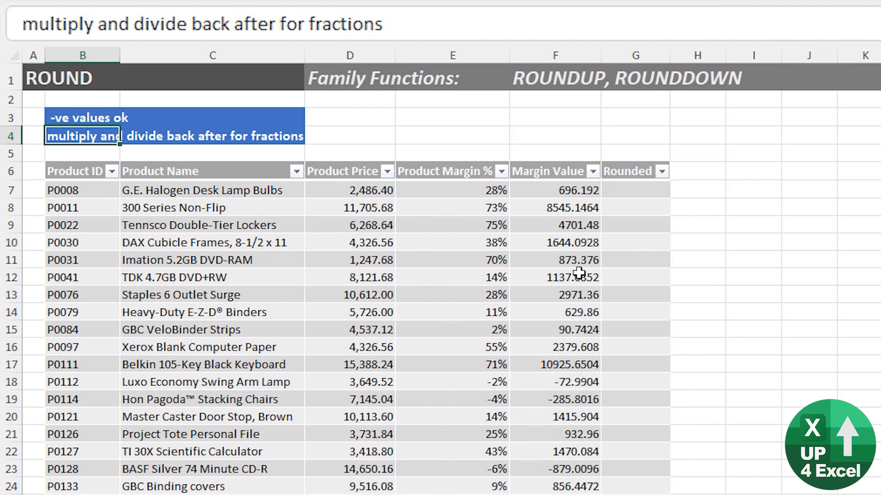
left_click(665, 188)
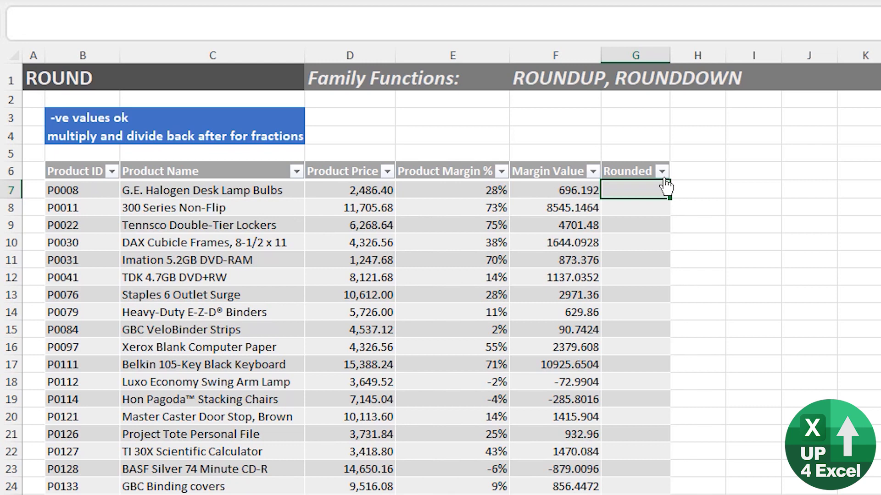
- Fill the Rounded column with =ROUND of each row's Margin Value to 0 digits
type("=r")
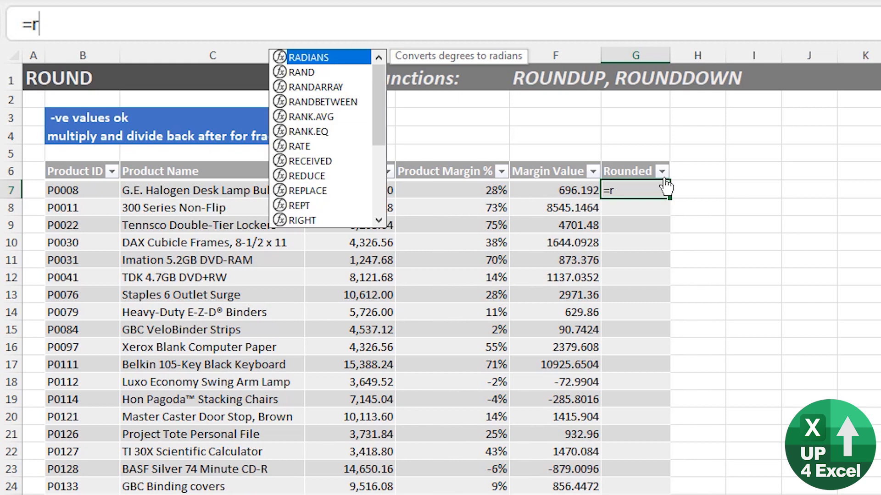
type("ound")
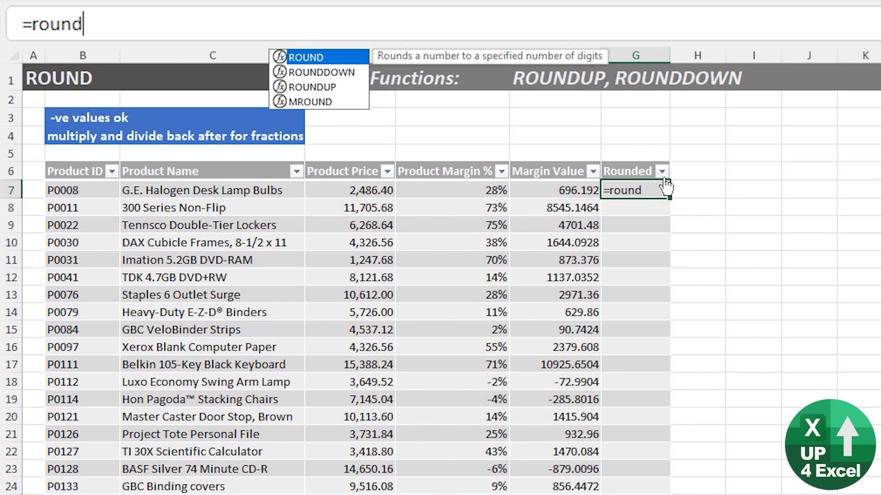
key("Tab")
left_click(582, 190)
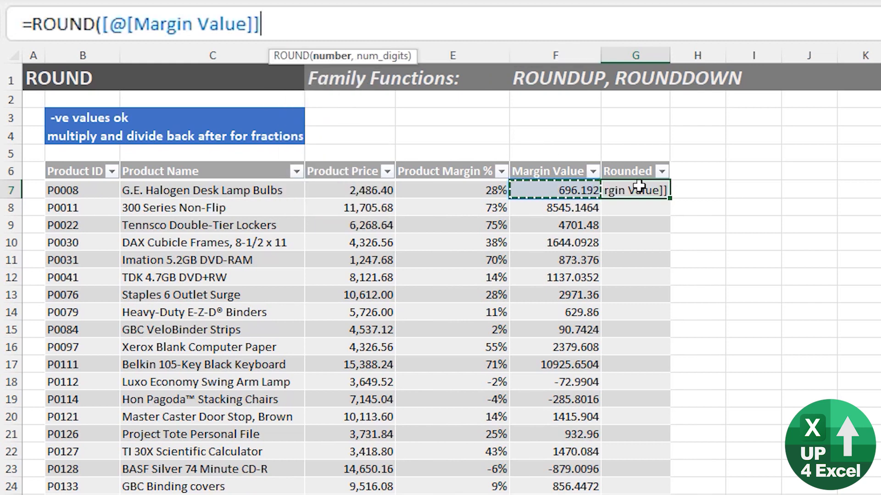
type(",0")
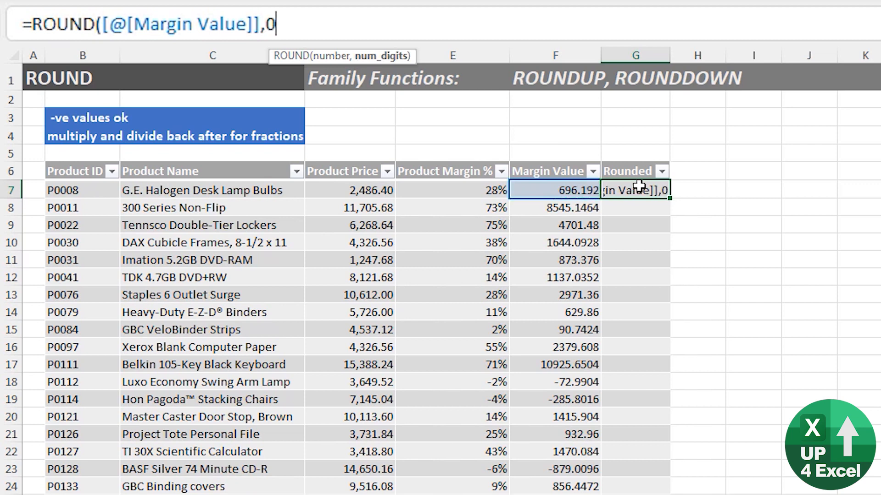
type(")")
key("ctrl+Return")
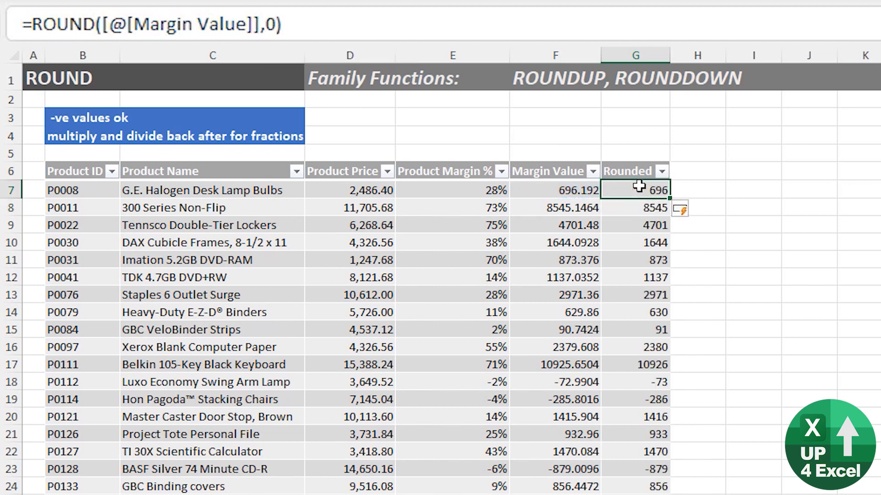
- Change the ROUND digits argument to -2 to round to the nearest hundred
left_click(271, 24)
type("-")
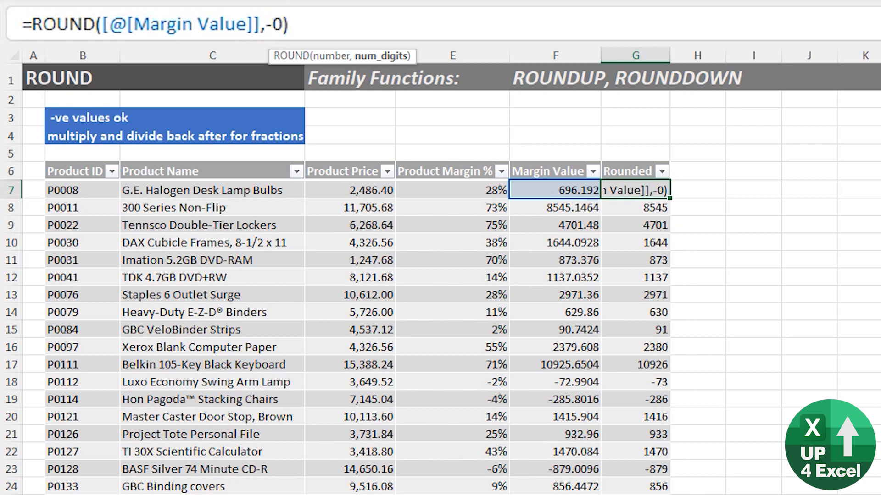
key("Delete")
type("2")
key("Return")
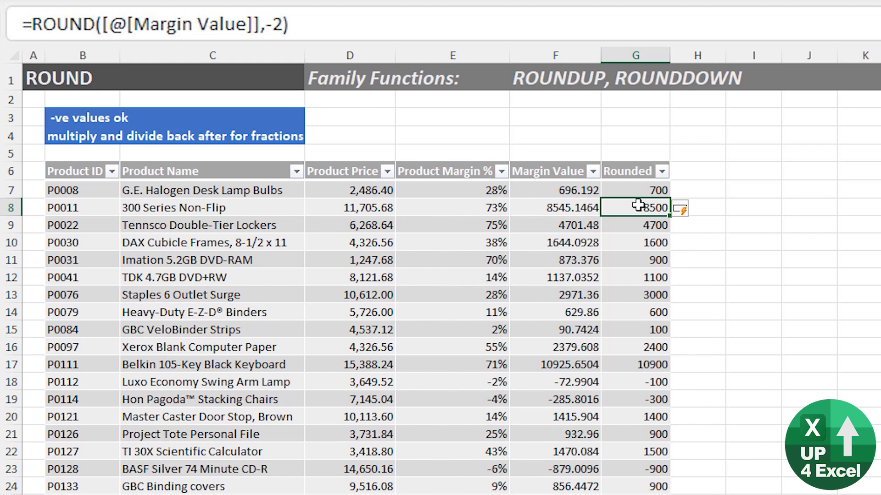
left_click(274, 24)
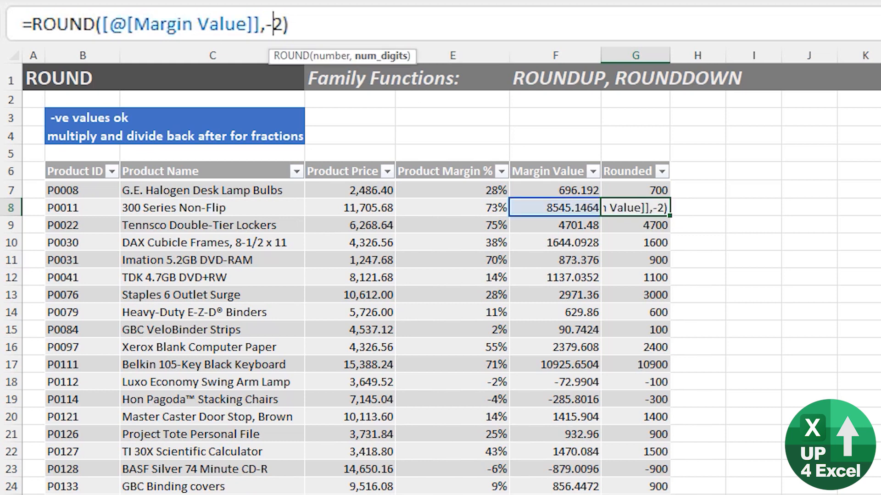
key("BackSpace")
key("Return")
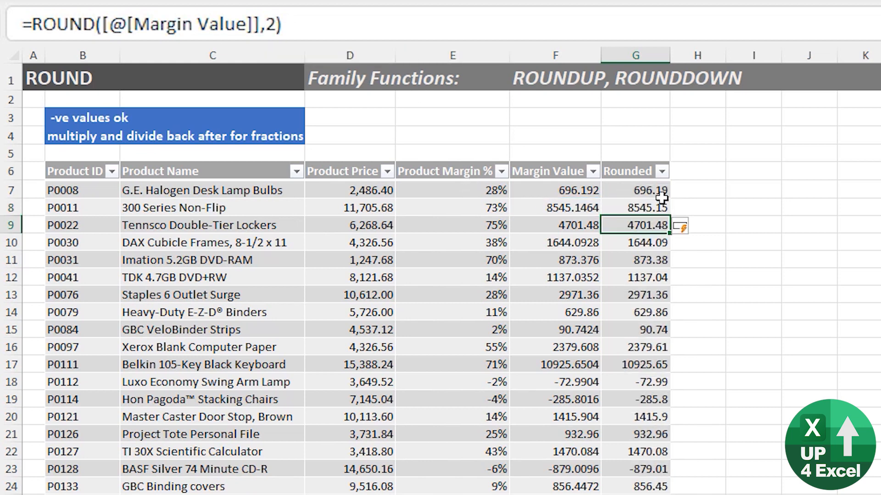
left_click(266, 24)
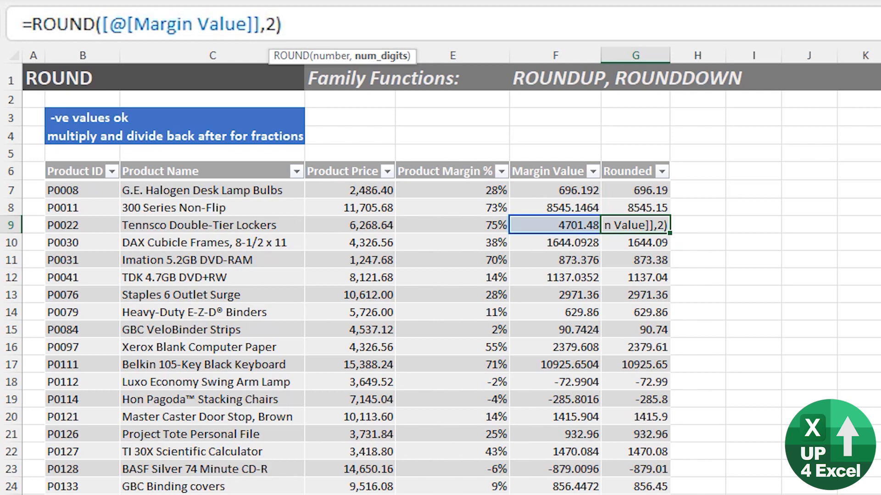
type("-1")
key("Delete")
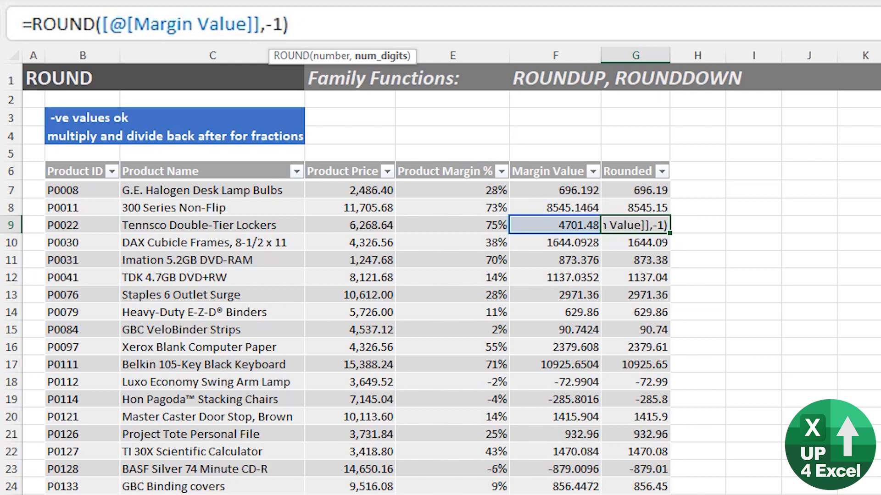
key("BackSpace")
type("3")
key("Return")
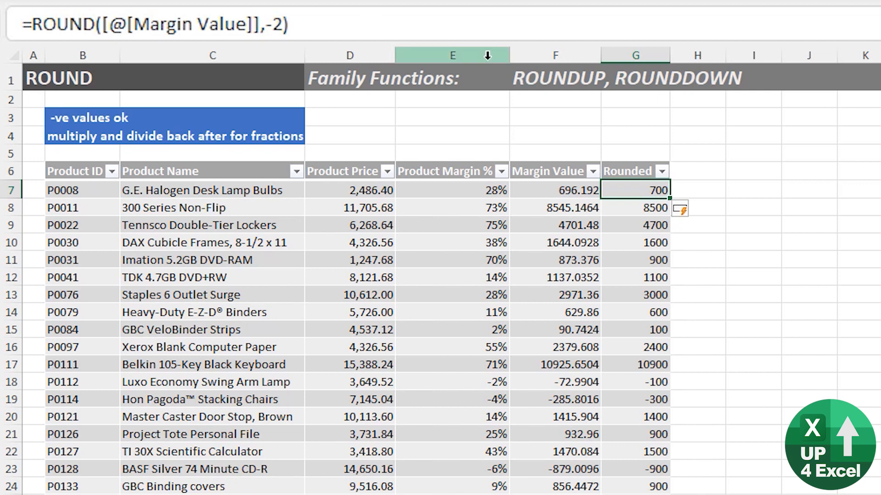
left_click(259, 23)
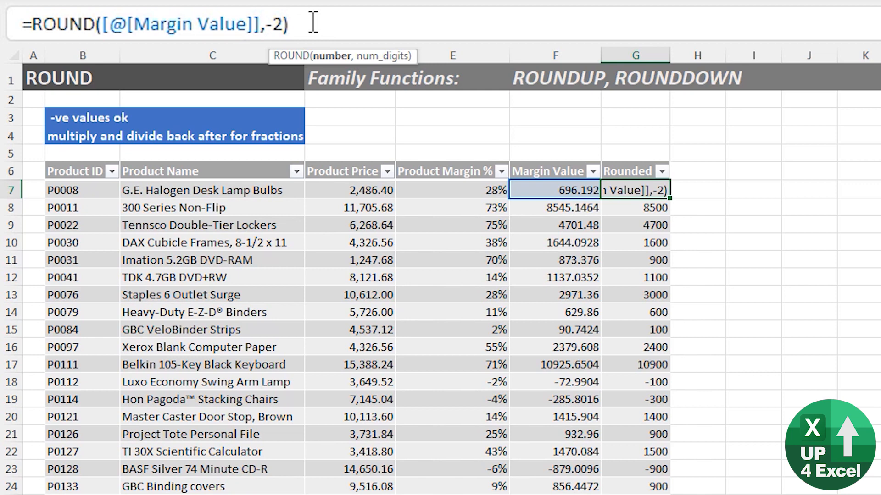
- Multiply Margin Value by 2 inside ROUND and divide the result by 2, rounding to the nearest 50
type("*2")
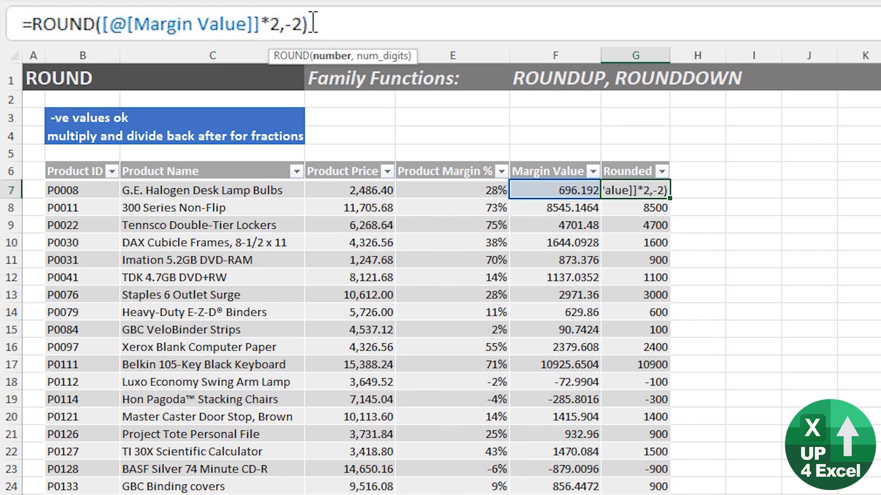
key("Return")
key("Up")
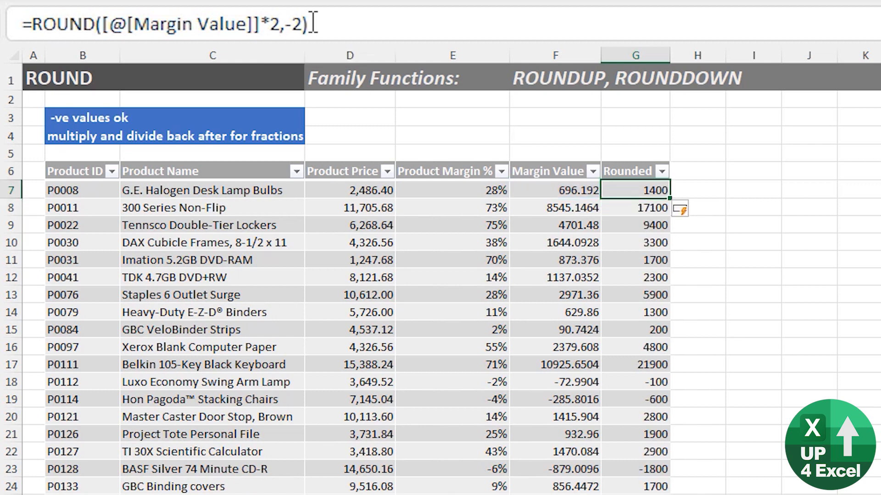
left_click(313, 21)
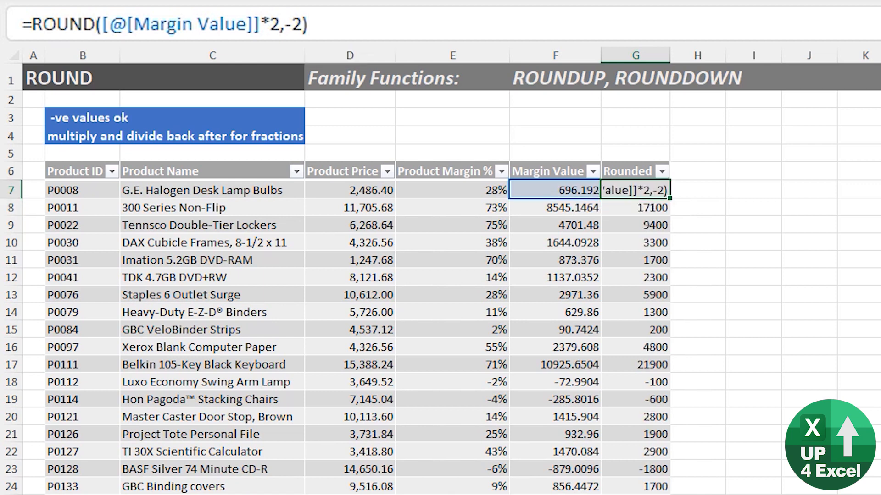
type("/2")
key("Return")
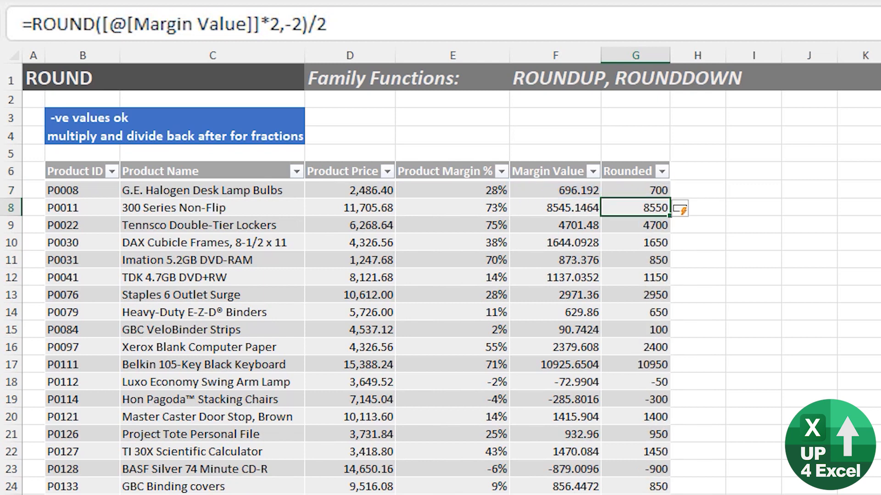
key("Up")
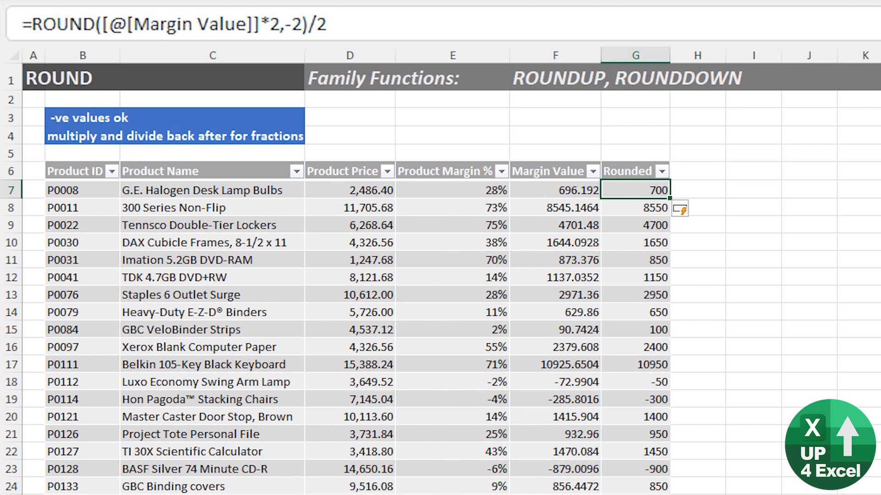
- Change the formula's trailing divisor from /2 to /4
left_click(311, 24)
left_click_drag(308, 24, 335, 24)
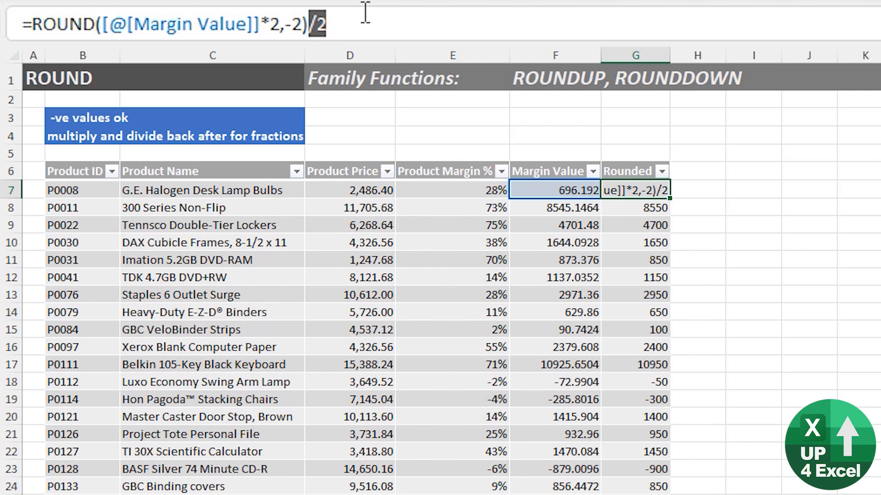
left_click(330, 19)
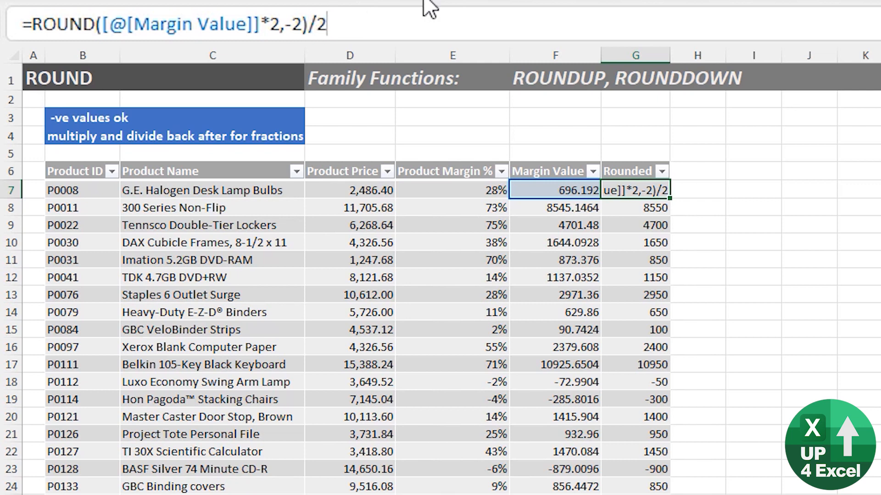
key("BackSpace")
type("4")
- Change the multiplier to *4 as well, so the Rounded column rounds to the nearest 25
key("Left")
key("Left")
key("Left")
key("Left")
key("Left")
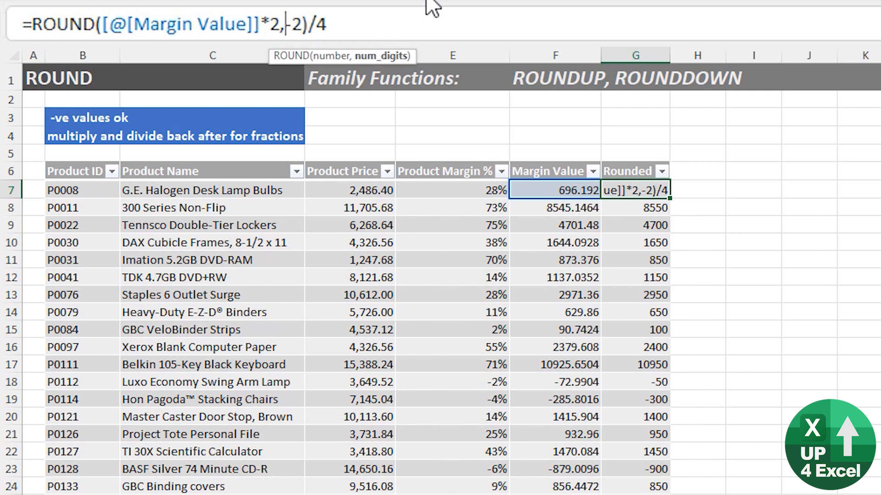
key("Left")
key("BackSpace")
type("4")
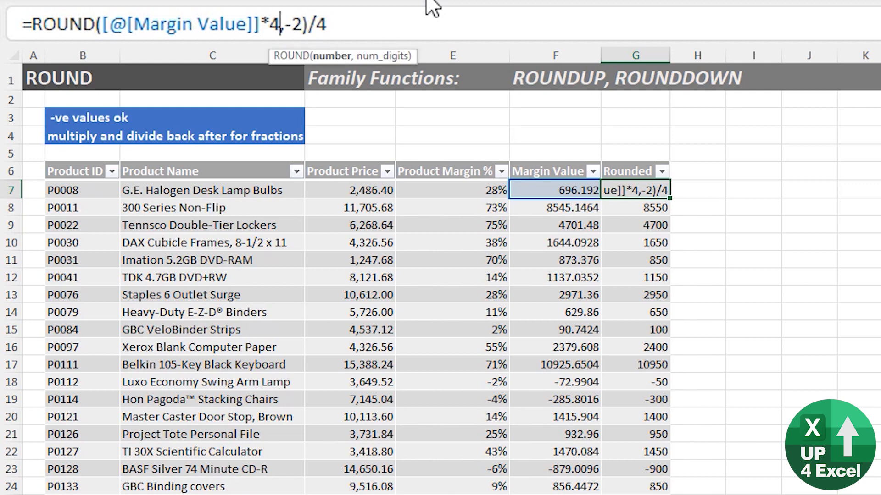
key("Right")
key("Right")
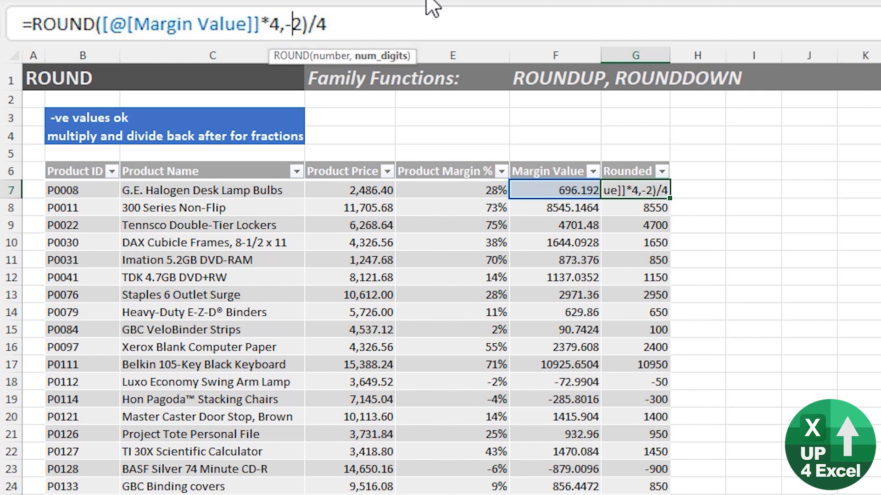
key("Left")
key("Right")
key("Right")
key("Left")
key("Left")
key("Right")
key("Right")
key("Return")
key("Up")
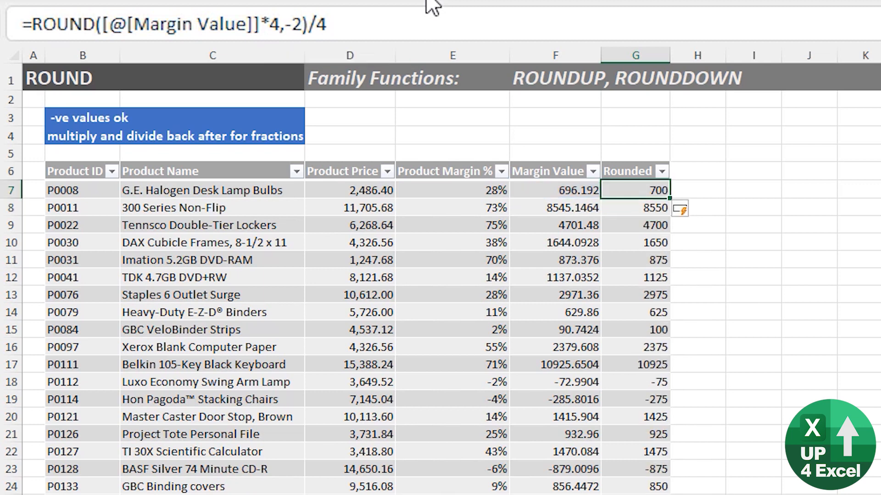
- Change the ROUND digits argument from -2 to 0, giving =ROUND([@[Margin Value]]*4,0)/4 for quarter rounding
left_click(664, 259)
left_click(666, 278)
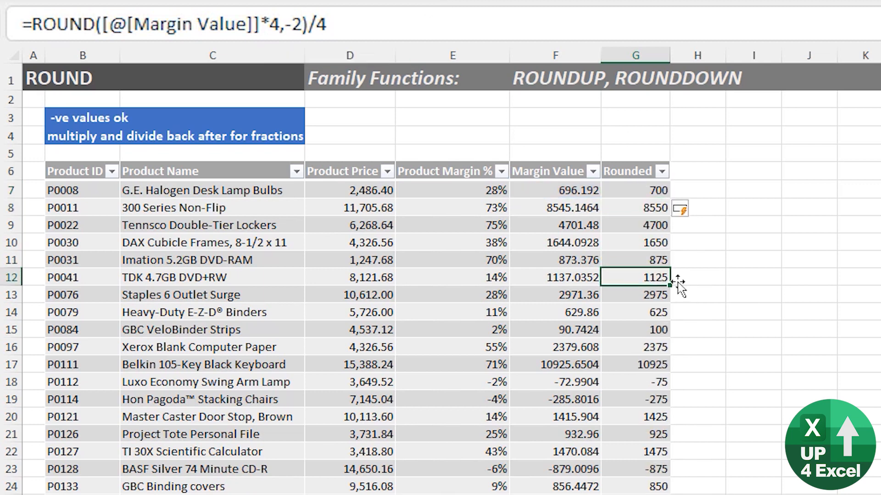
left_click(298, 25)
key("BackSpace")
key("BackSpace")
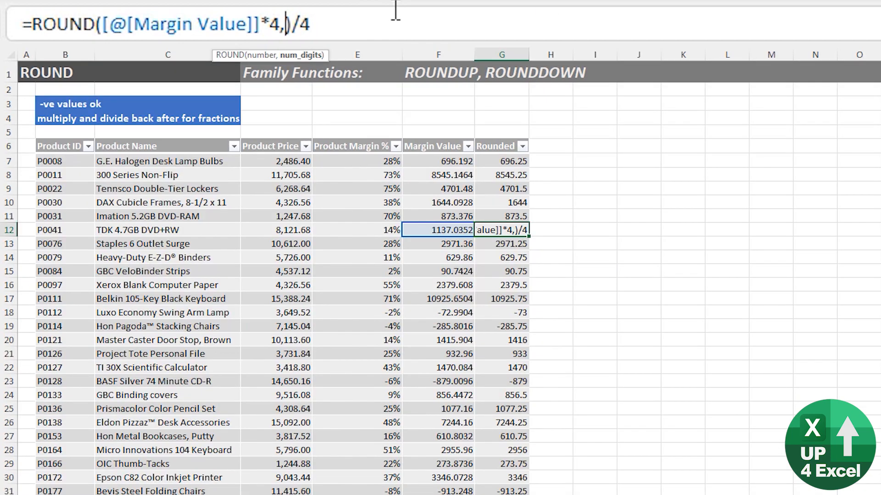
type("0")
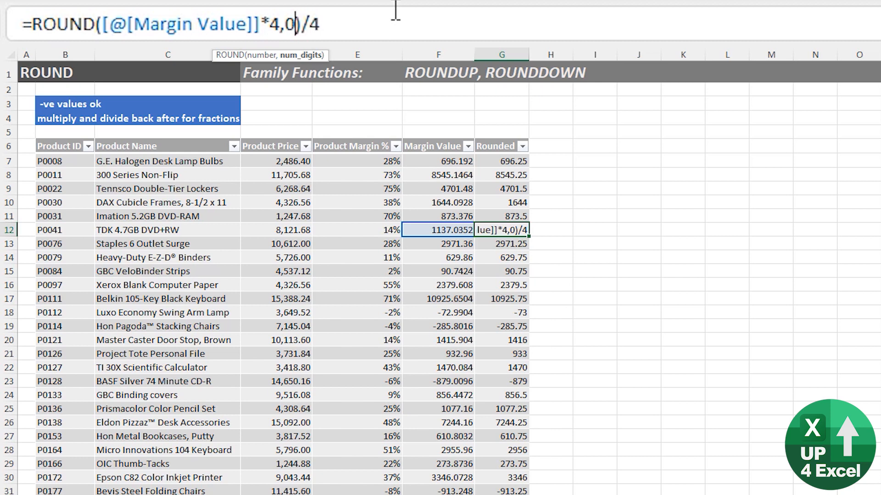
key("Return")
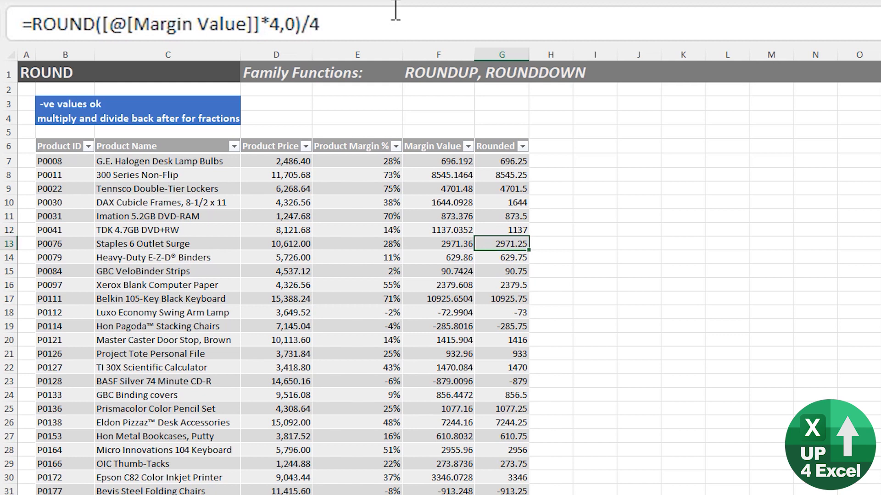
key("Up")
key("Down")
key("Down")
key("Down")
key("Down")
key("Down")
key("Up")
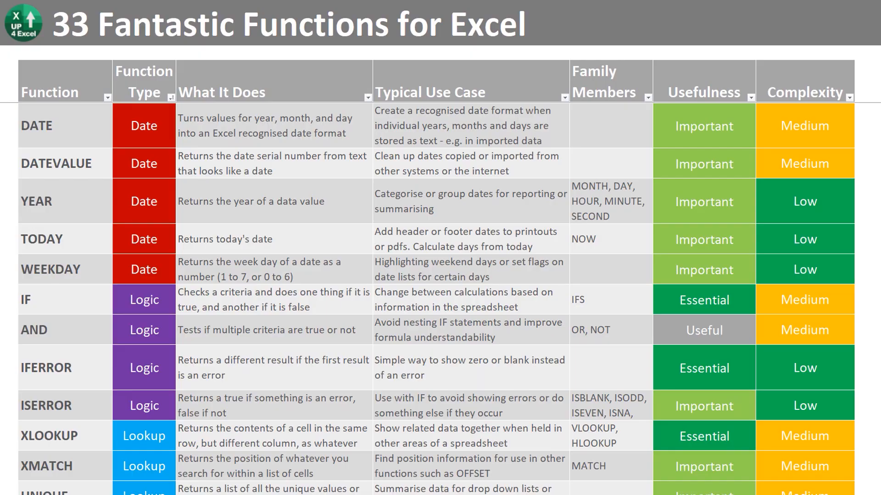
- Scroll the '33 Fantastic Functions for Excel' cheat sheet down to the ROUND entry
scroll(436, 298, "down", 4)
scroll(435, 298, "down", 5)
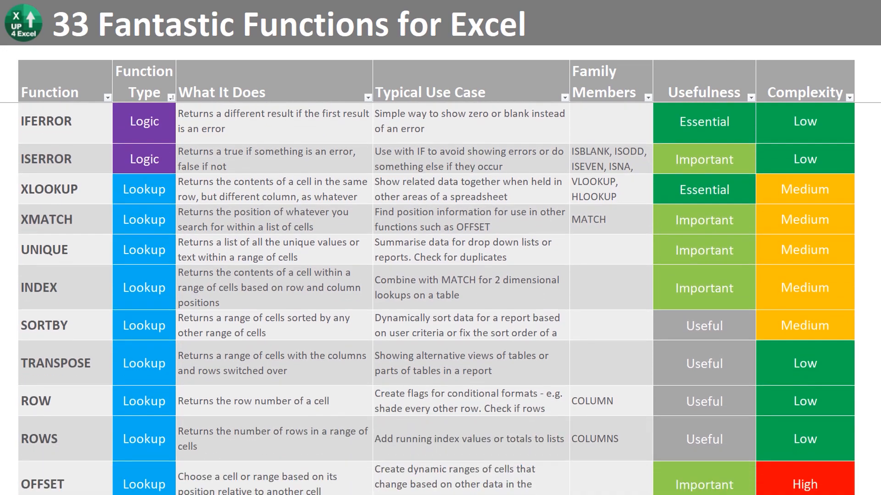
scroll(435, 298, "down", 5)
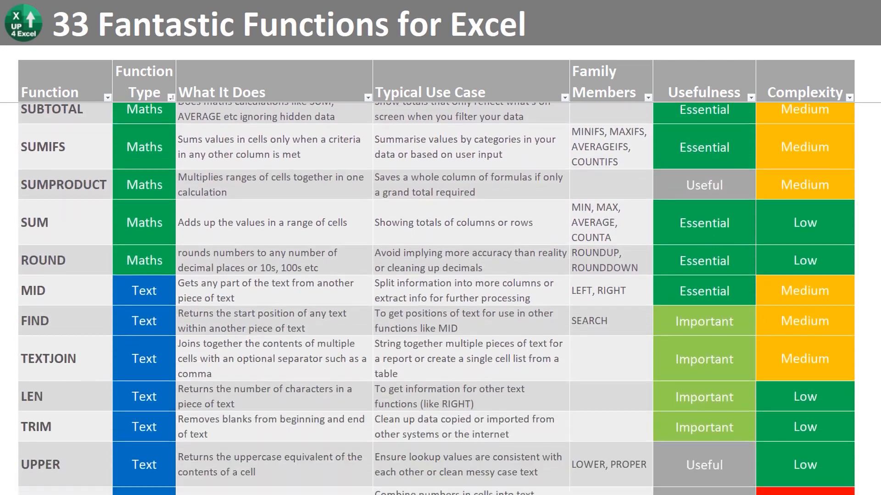